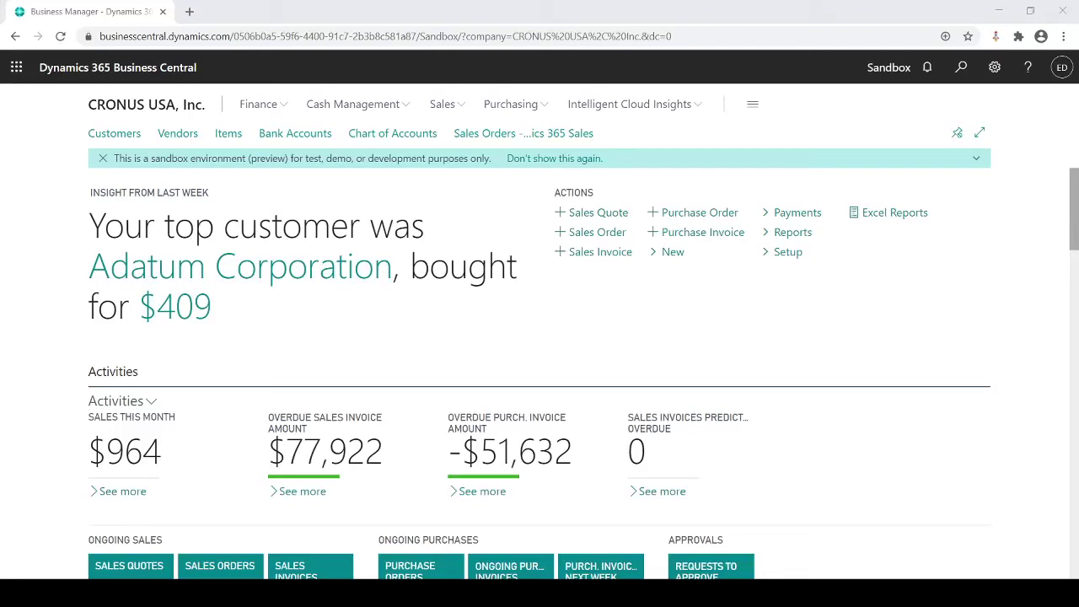
- Open the sales prices of the customer Adatum Corporation from its customer card
{"action": "left_click", "coordinate": [825, 19]}
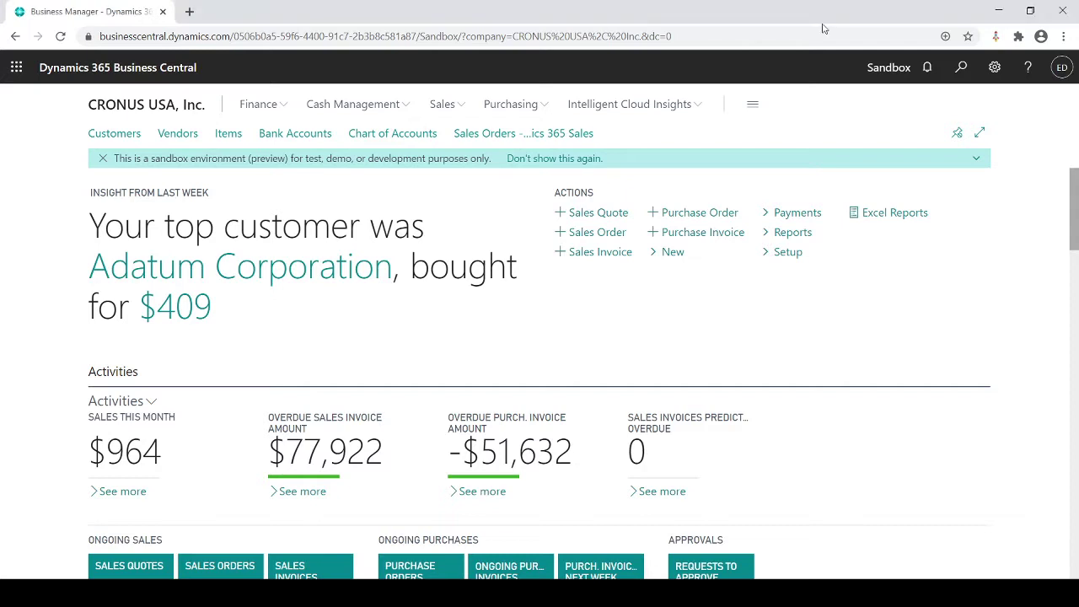
{"action": "left_click", "coordinate": [115, 133]}
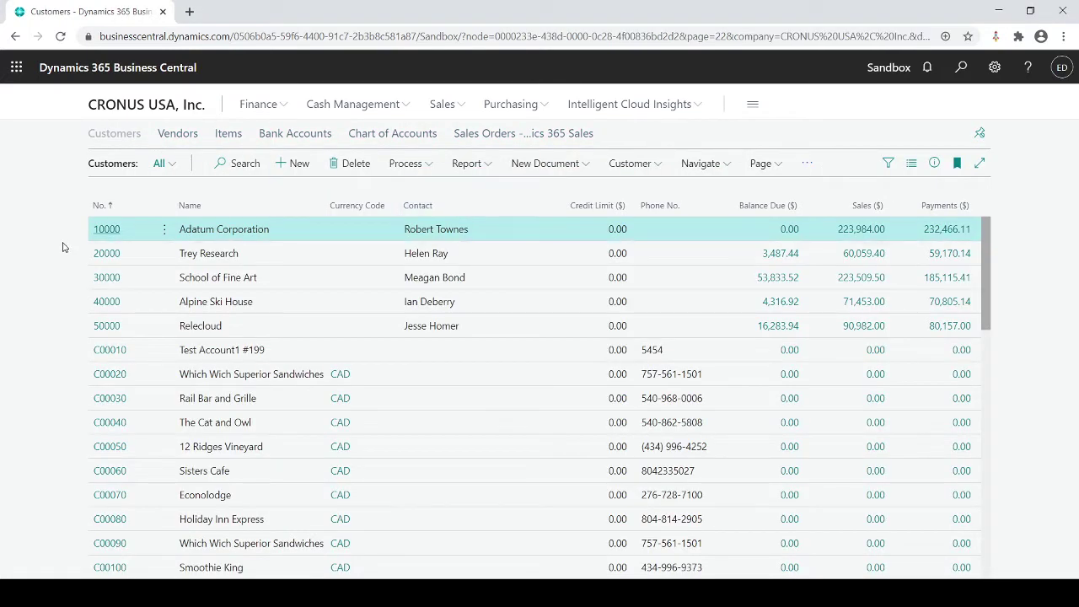
{"action": "left_click", "coordinate": [105, 229]}
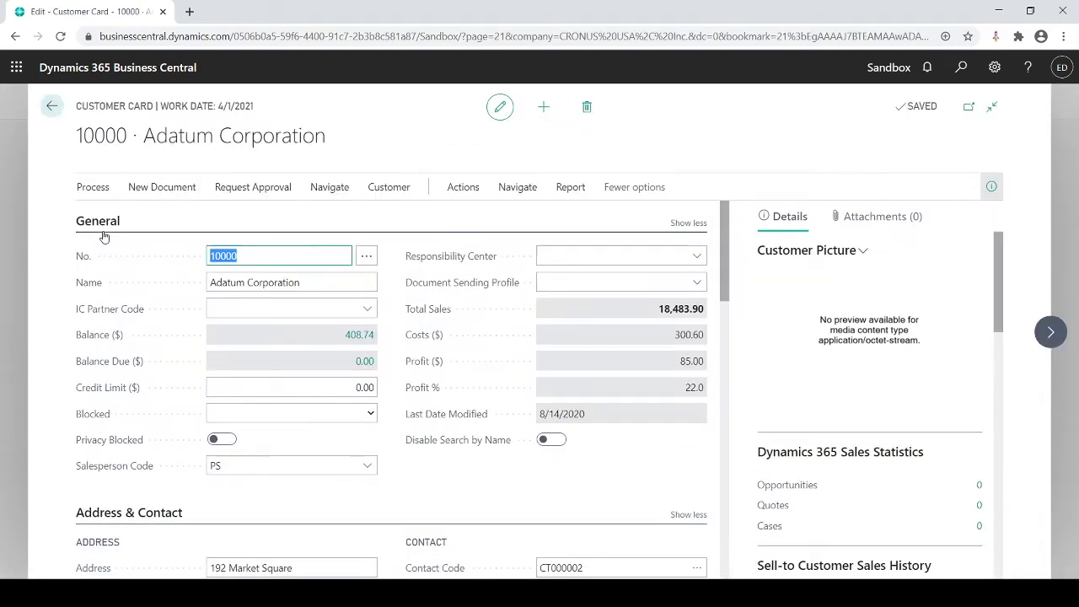
{"action": "left_click", "coordinate": [516, 209]}
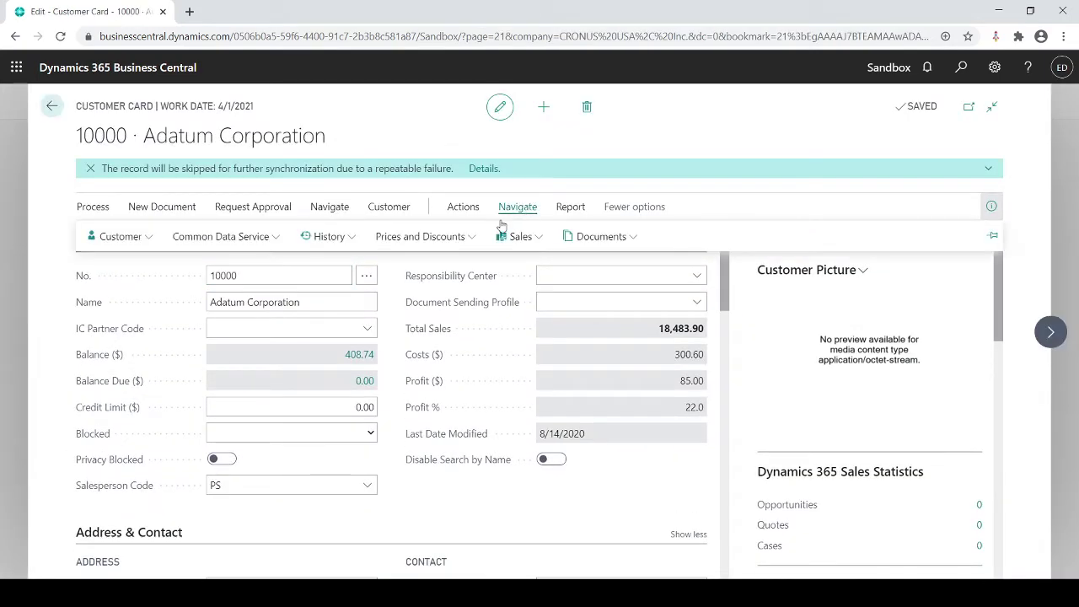
{"action": "left_click", "coordinate": [458, 236]}
{"action": "left_click", "coordinate": [405, 287]}
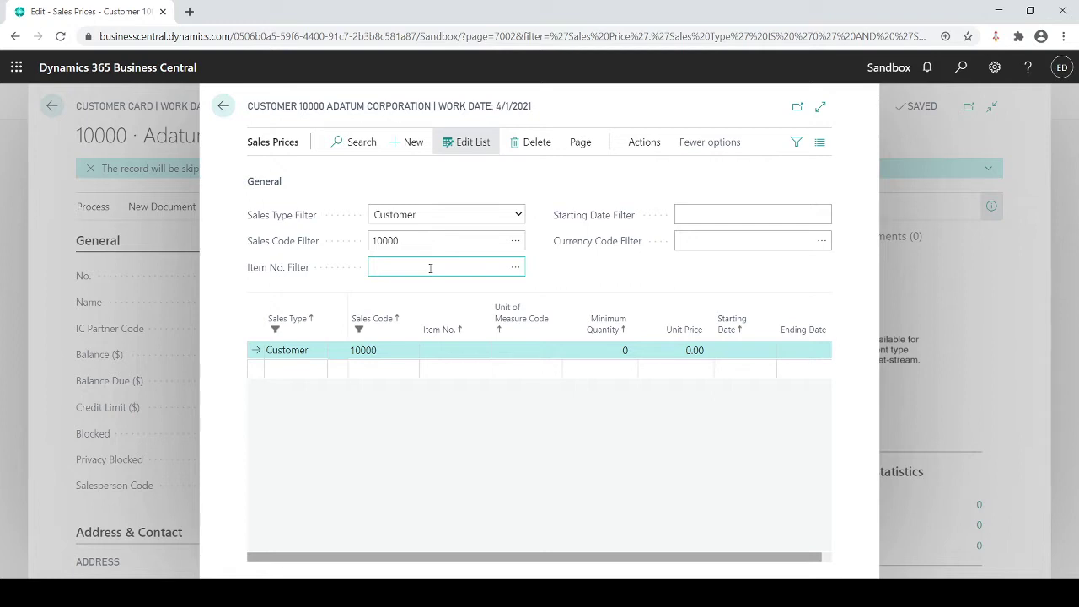
- Filter the sales prices to All Customers and add a line for item 1000 in PCS with a unit price of 24.50
{"action": "left_click", "coordinate": [516, 217]}
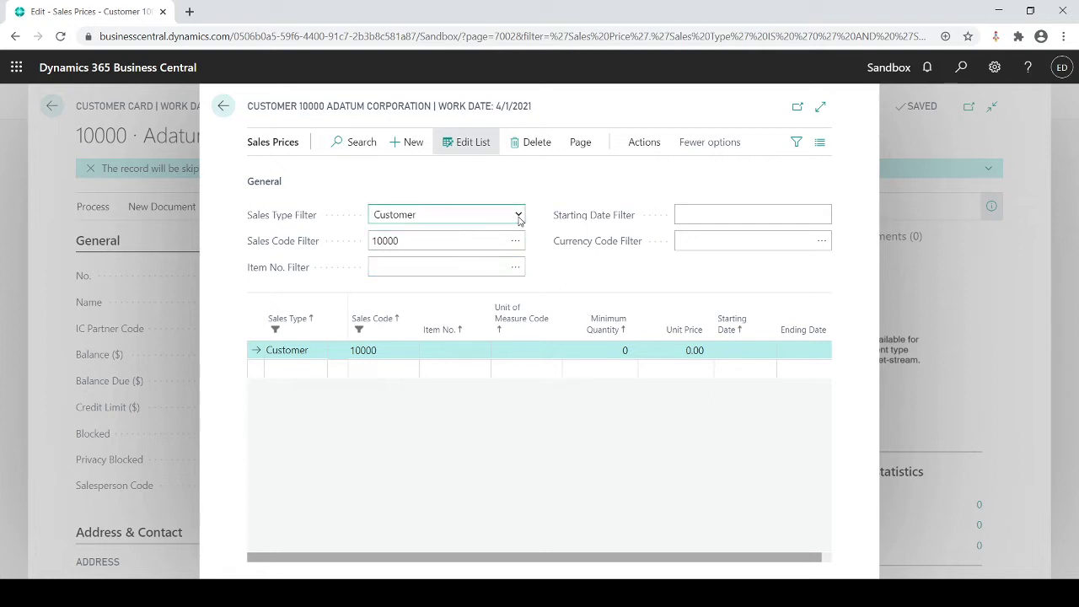
{"action": "left_click", "coordinate": [396, 260]}
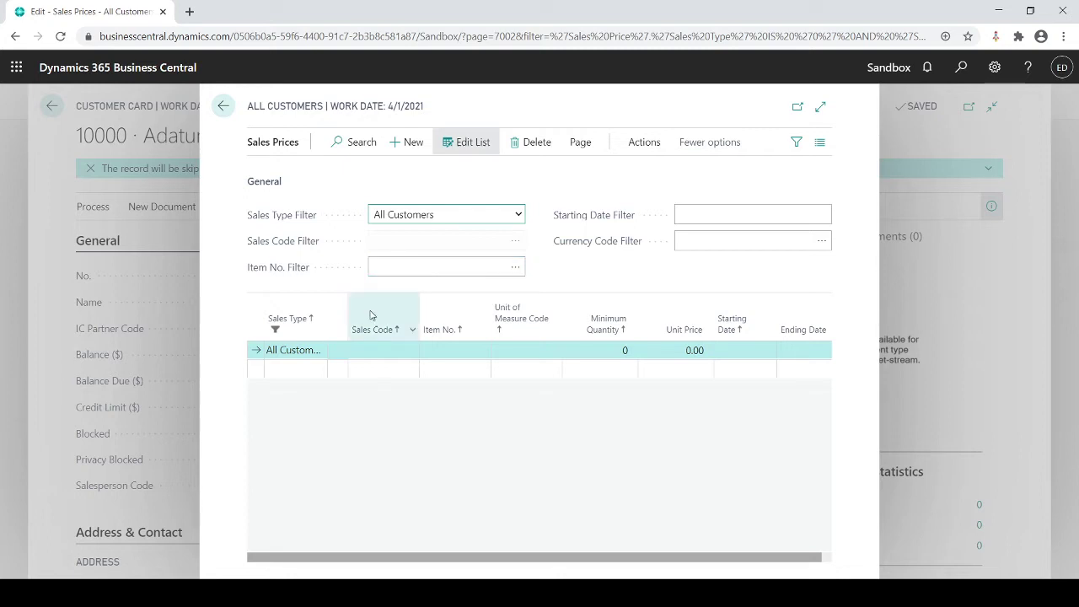
{"action": "left_click", "coordinate": [434, 354]}
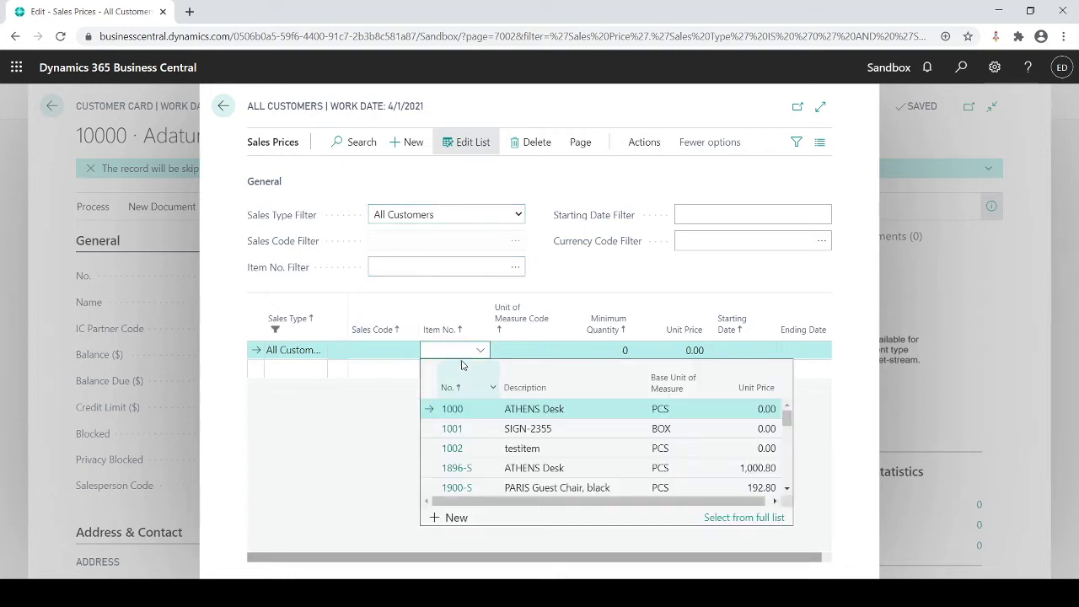
{"action": "left_click", "coordinate": [459, 410]}
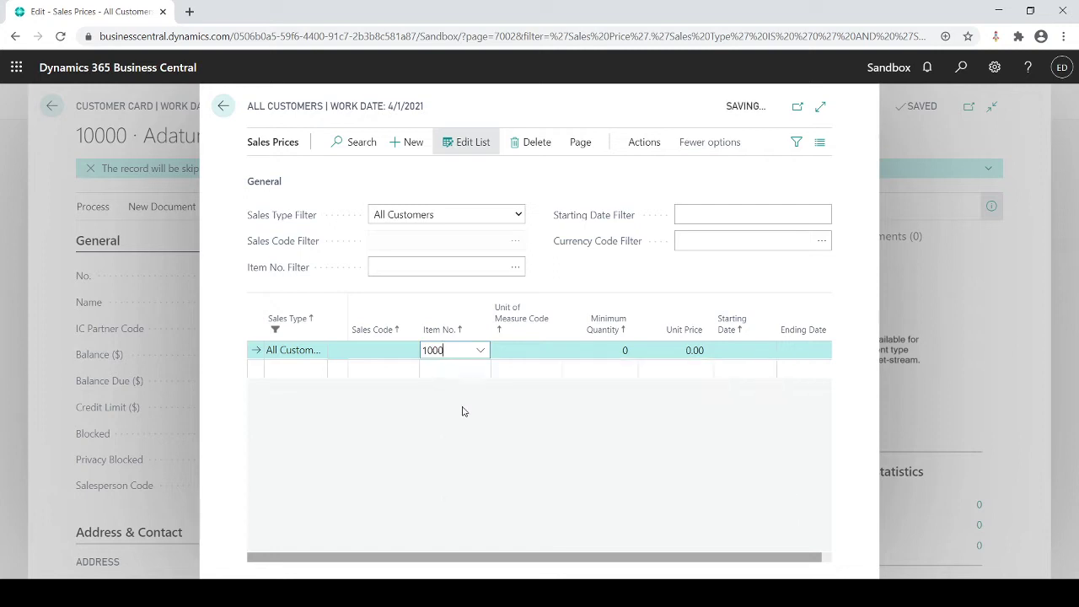
{"action": "left_click", "coordinate": [525, 349]}
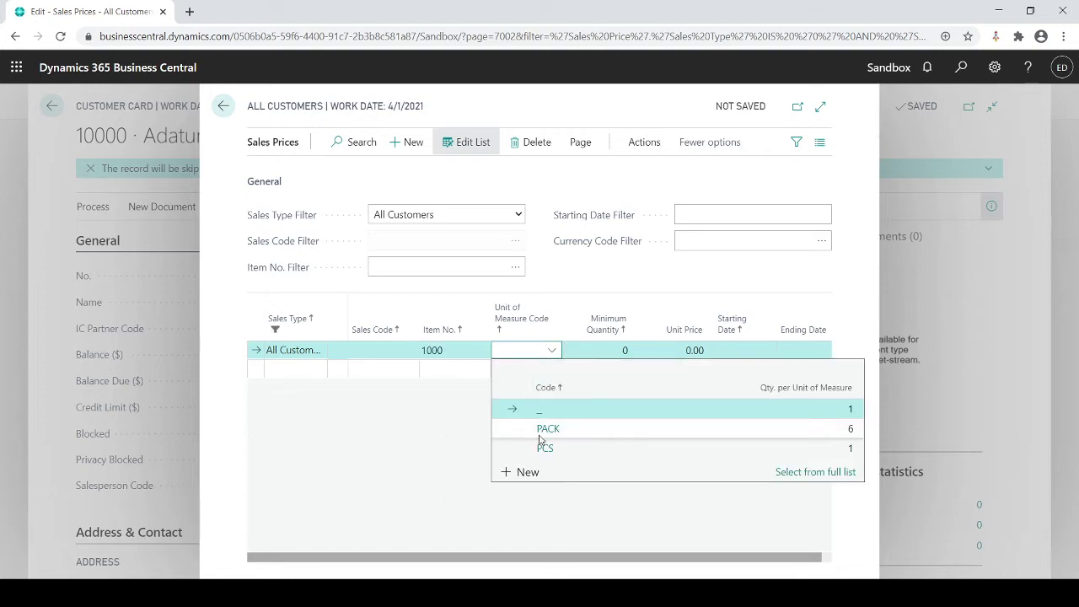
{"action": "left_click", "coordinate": [542, 455]}
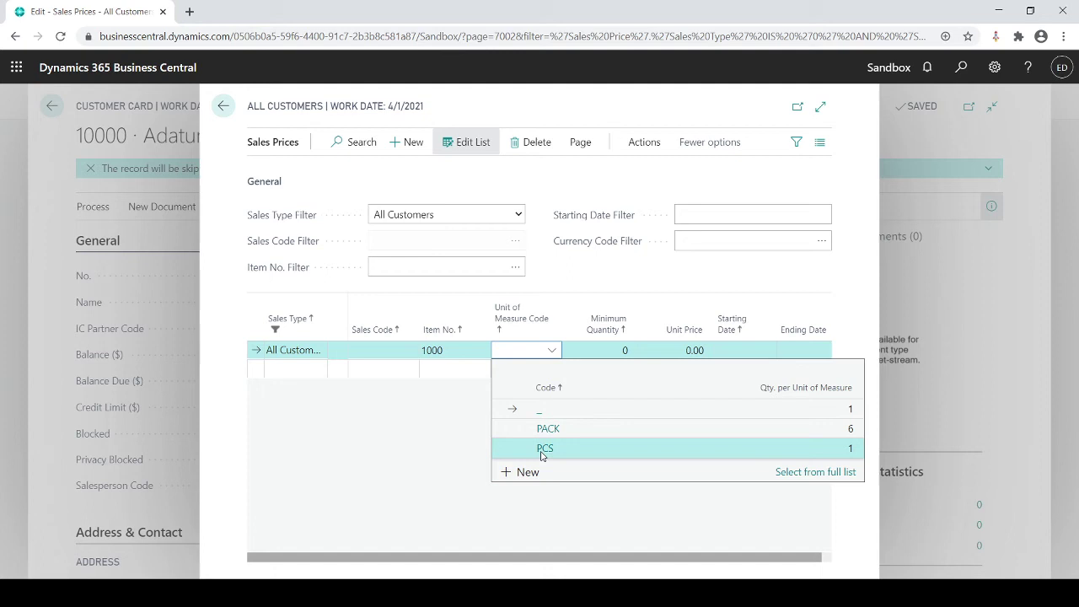
{"action": "left_click", "coordinate": [592, 350]}
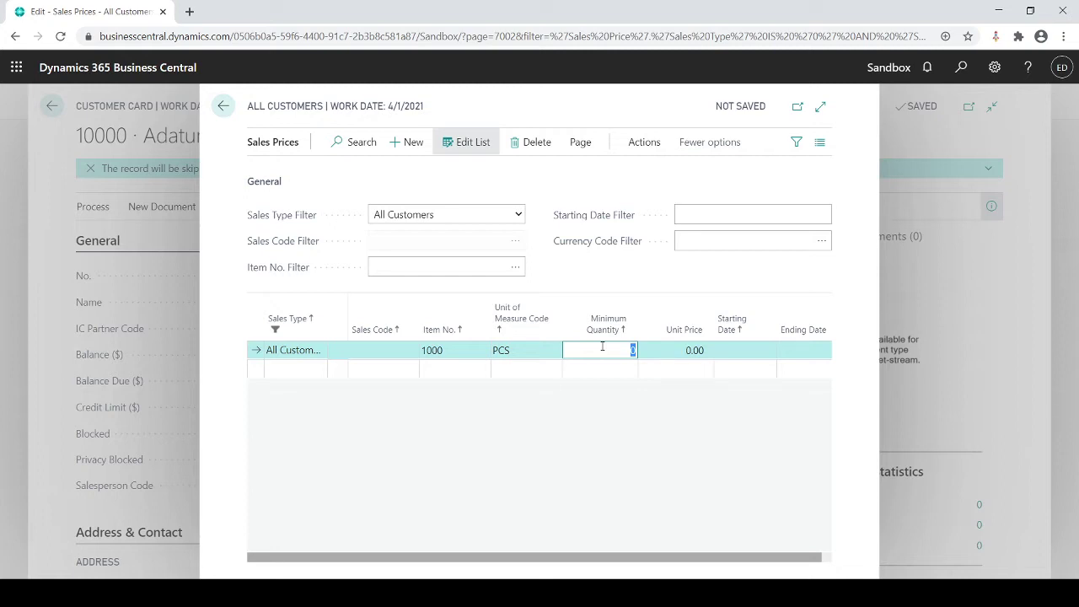
{"action": "left_click", "coordinate": [654, 350]}
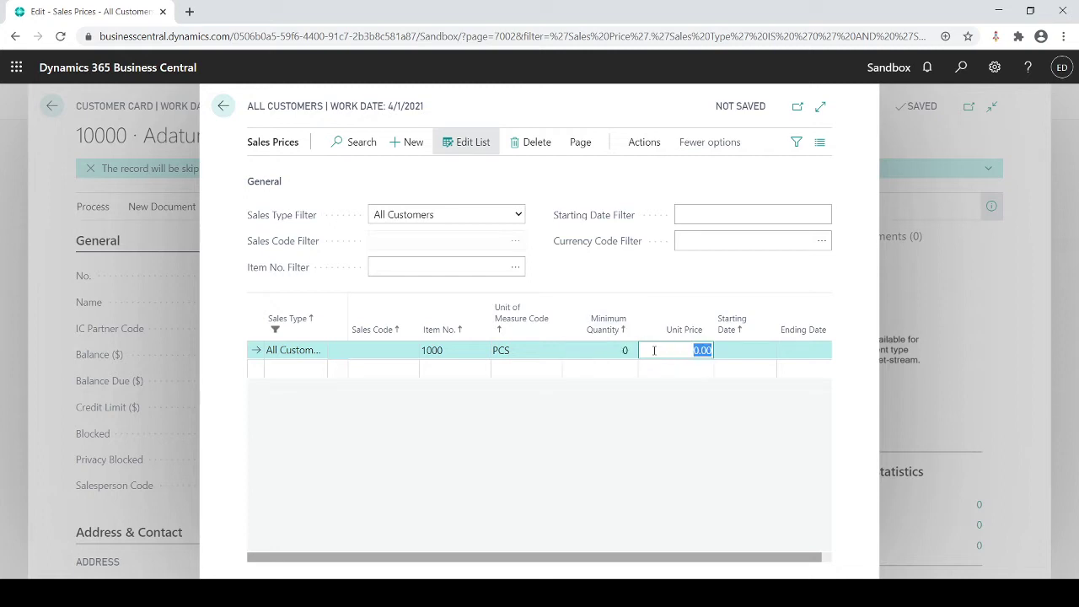
{"action": "type", "text": "24.5"}
{"action": "key", "text": "Tab"}
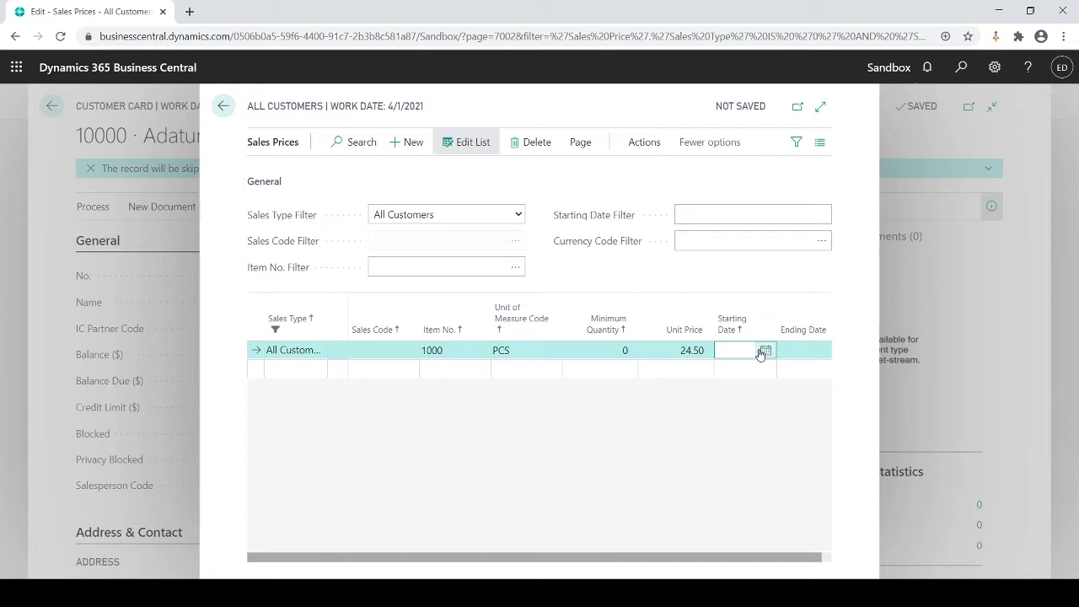
- Set the starting date of the 24.50 price line to 1/1/2020
{"action": "left_click", "coordinate": [761, 352]}
{"action": "left_click", "coordinate": [729, 372]}
{"action": "left_click", "coordinate": [729, 372]}
{"action": "left_click", "coordinate": [729, 372]}
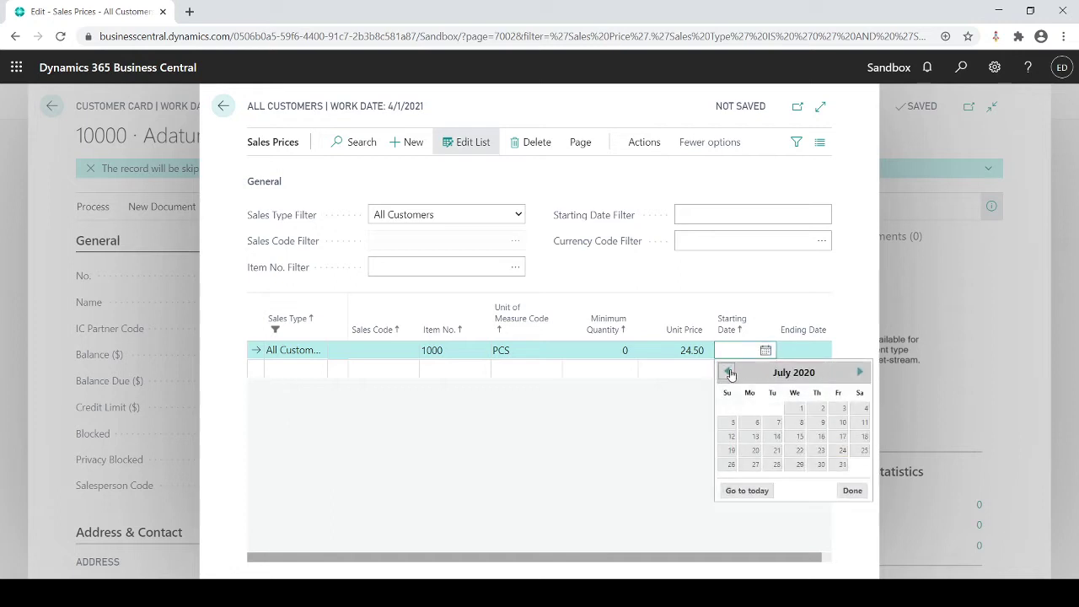
{"action": "left_click", "coordinate": [730, 373]}
{"action": "left_click", "coordinate": [729, 373]}
{"action": "left_click", "coordinate": [729, 373]}
{"action": "left_click", "coordinate": [729, 373]}
{"action": "left_click", "coordinate": [729, 373]}
{"action": "left_click", "coordinate": [730, 373]}
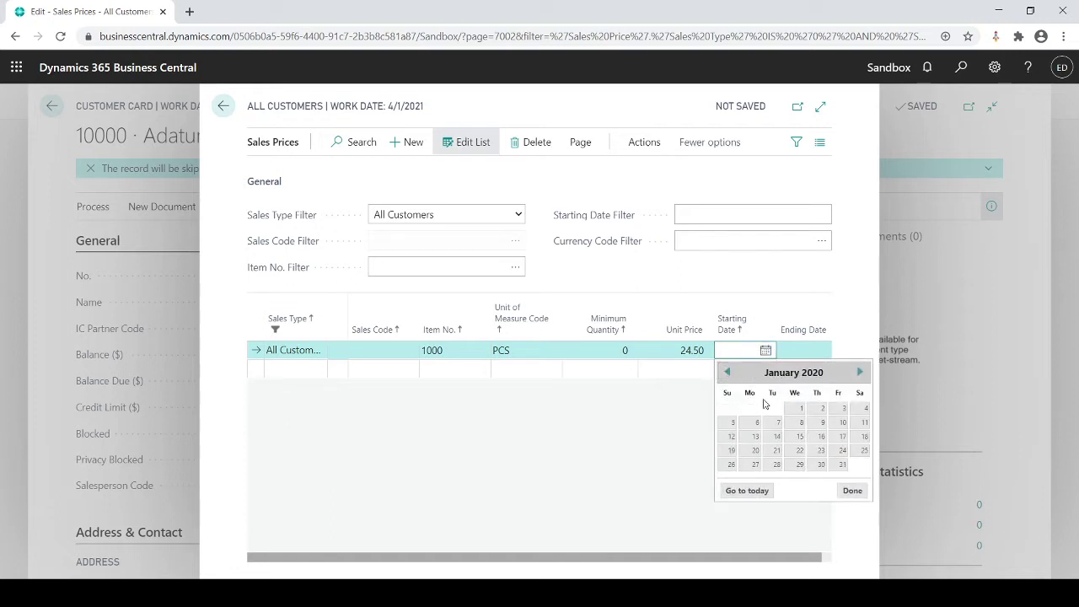
{"action": "left_click", "coordinate": [801, 408]}
- Set the ending date of the 24.50 price line to 12/31/2020
{"action": "left_click", "coordinate": [802, 350]}
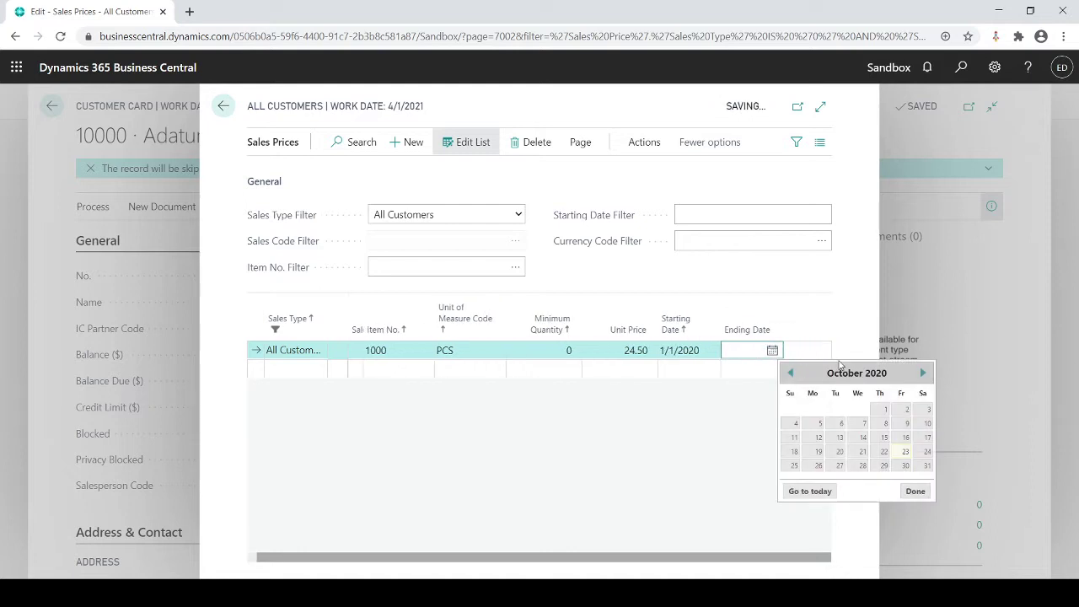
{"action": "left_click", "coordinate": [923, 373]}
{"action": "left_click", "coordinate": [922, 373]}
{"action": "left_click", "coordinate": [923, 372]}
{"action": "left_click", "coordinate": [922, 373]}
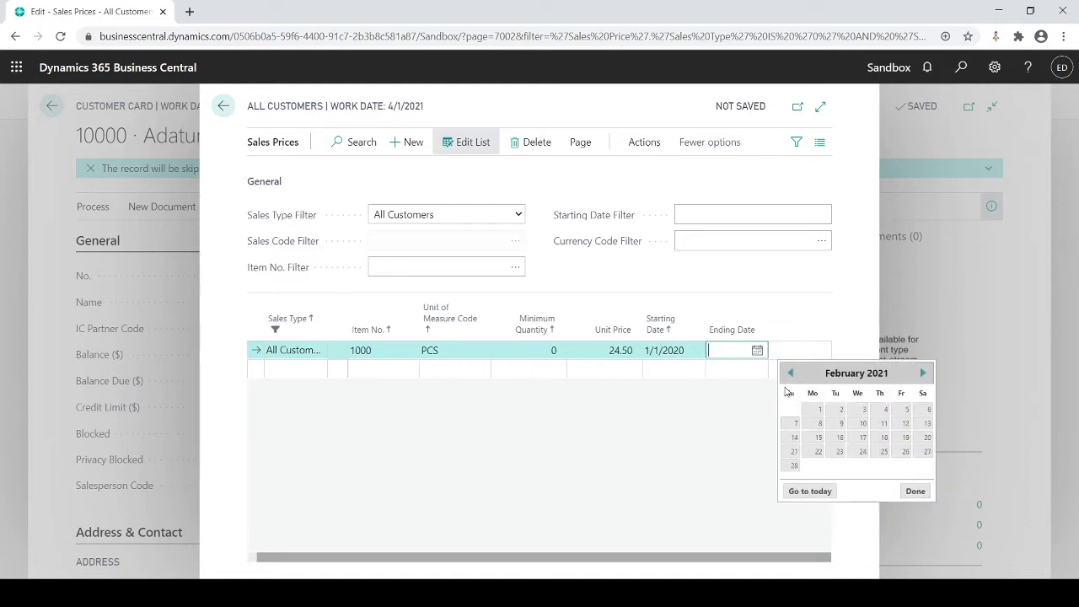
{"action": "left_click", "coordinate": [790, 373]}
{"action": "left_click", "coordinate": [791, 372]}
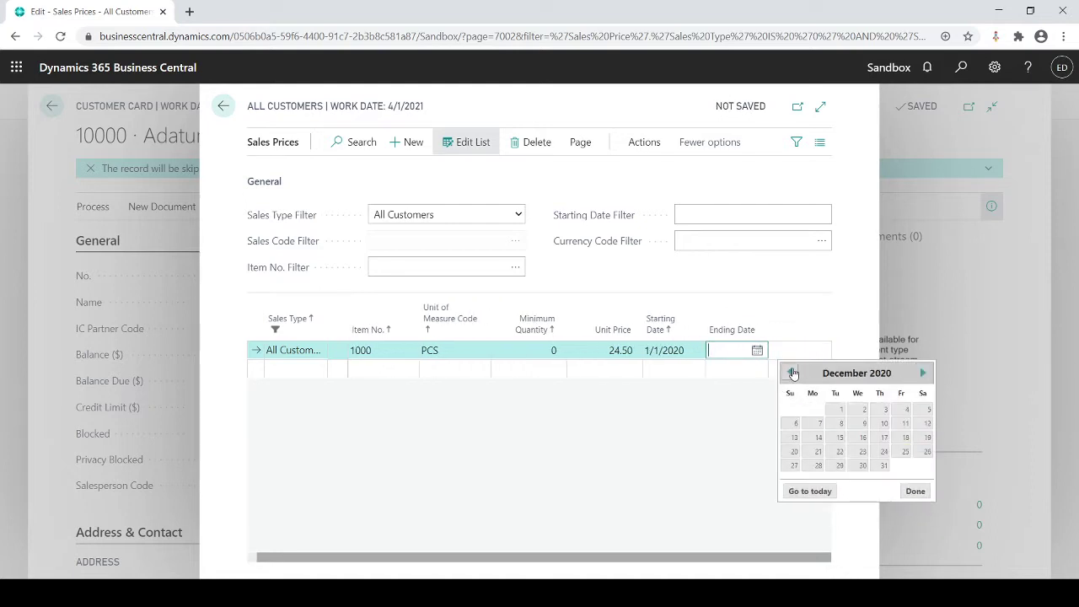
{"action": "left_click", "coordinate": [883, 466]}
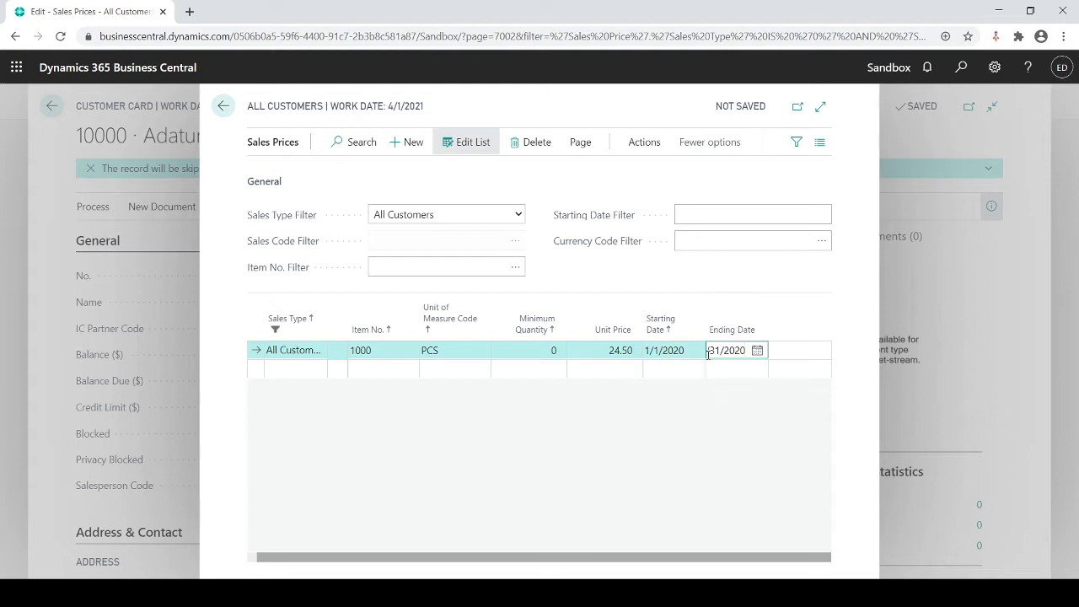
{"action": "left_click", "coordinate": [605, 354]}
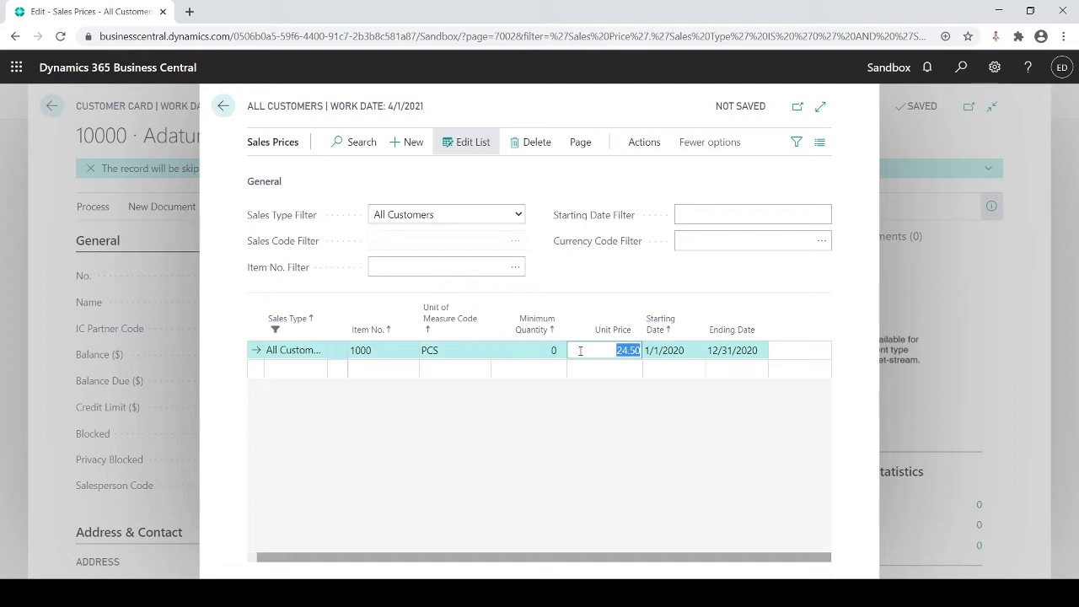
{"action": "left_click_drag", "start_coordinate": [356, 558], "coordinate": [259, 544]}
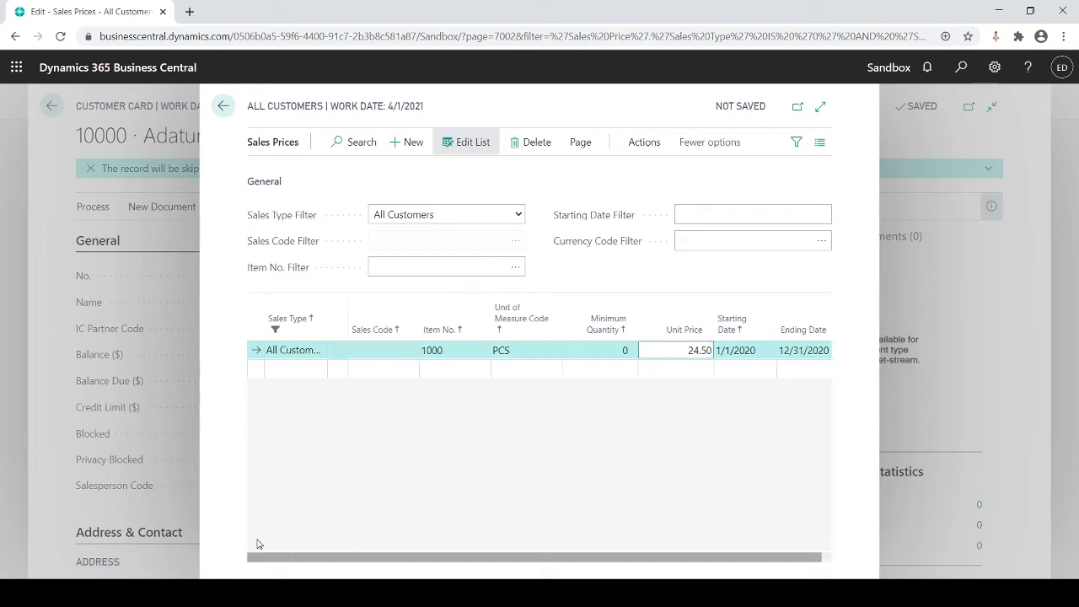
- Add a second price line for item 1000 in PCS with a minimum quantity of 10 and a unit price of 22.50
{"action": "left_click", "coordinate": [468, 372]}
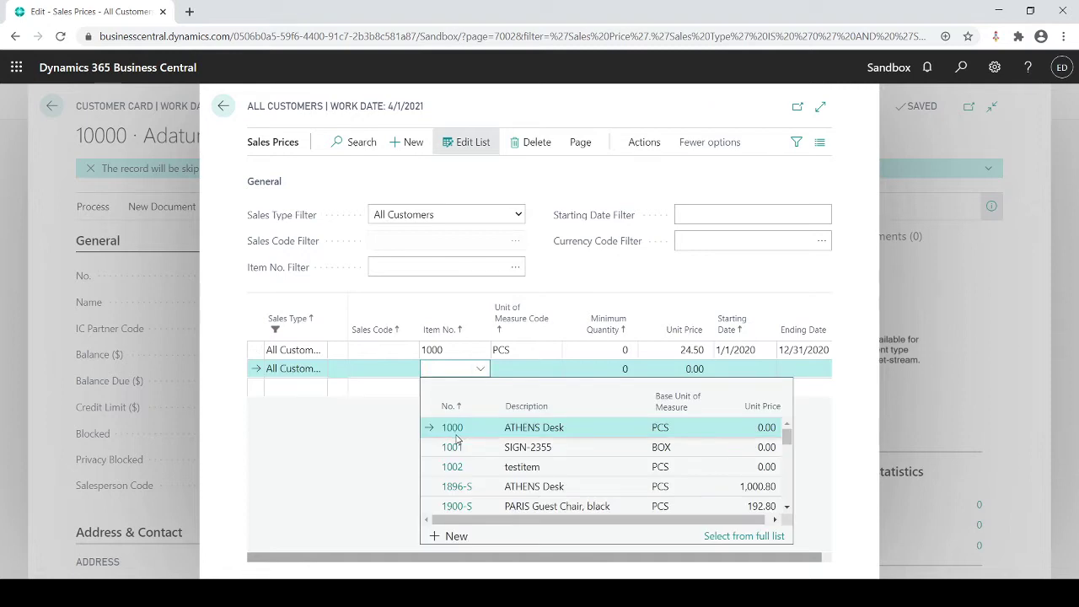
{"action": "left_click", "coordinate": [456, 435]}
{"action": "left_click", "coordinate": [516, 371]}
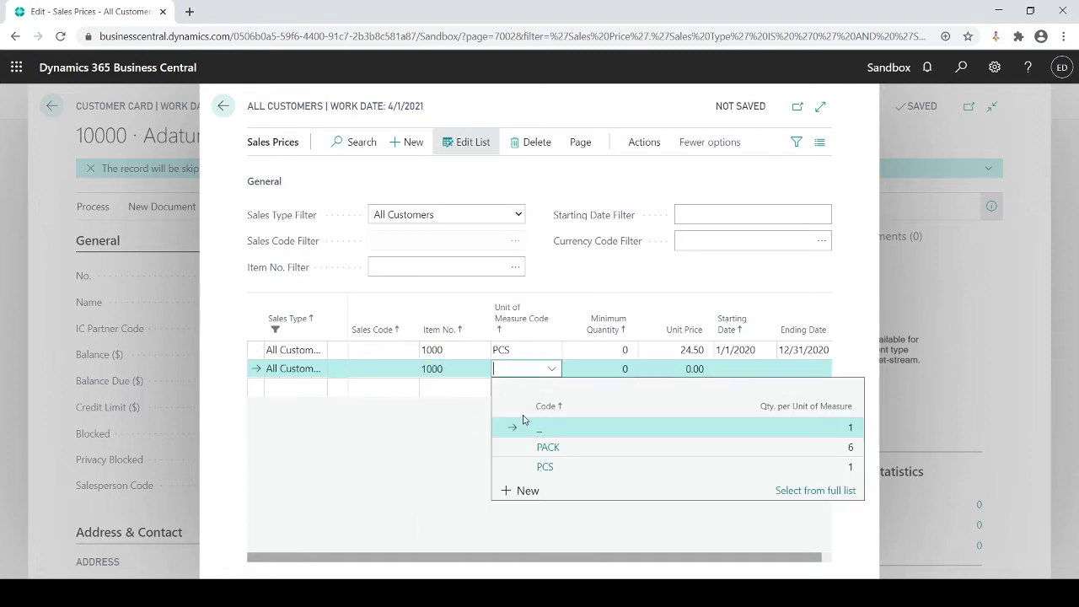
{"action": "left_click", "coordinate": [545, 466]}
{"action": "left_click", "coordinate": [605, 370]}
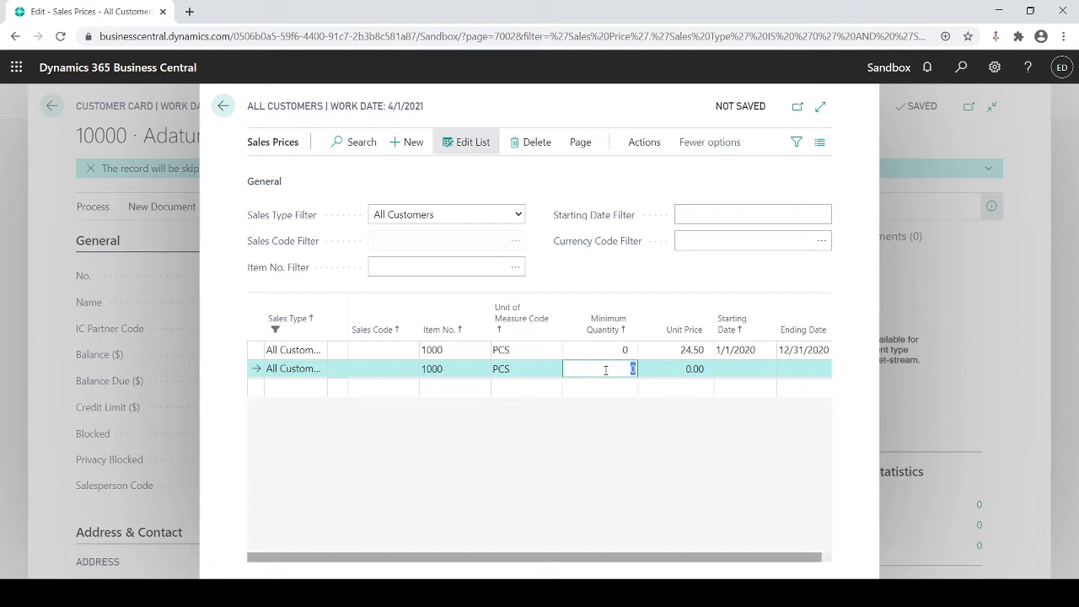
{"action": "type", "text": "10"}
{"action": "key", "text": "Tab"}
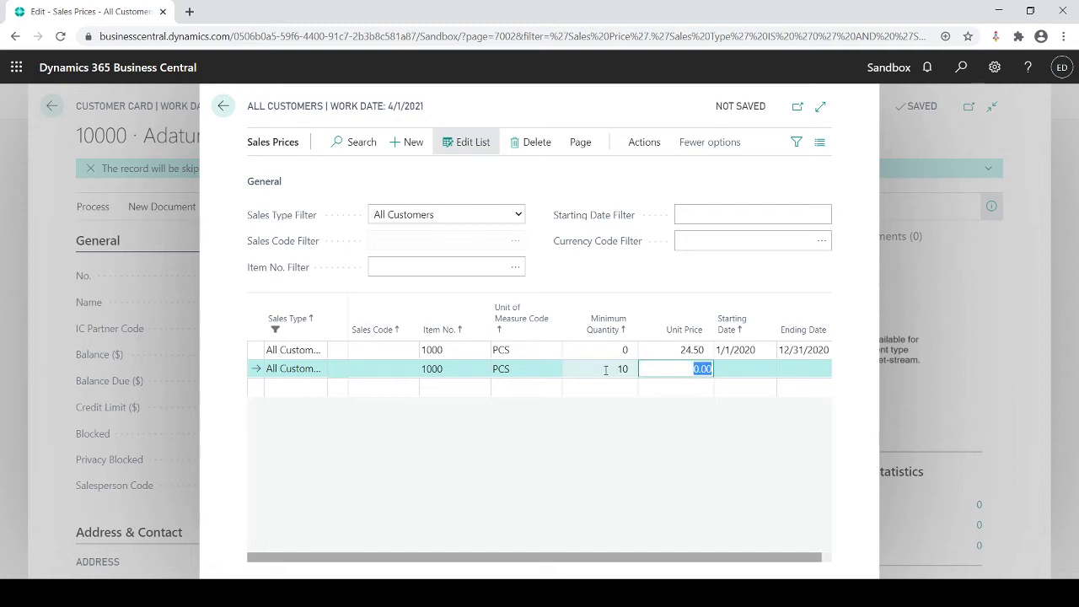
{"action": "type", "text": "22.5"}
{"action": "key", "text": "Tab"}
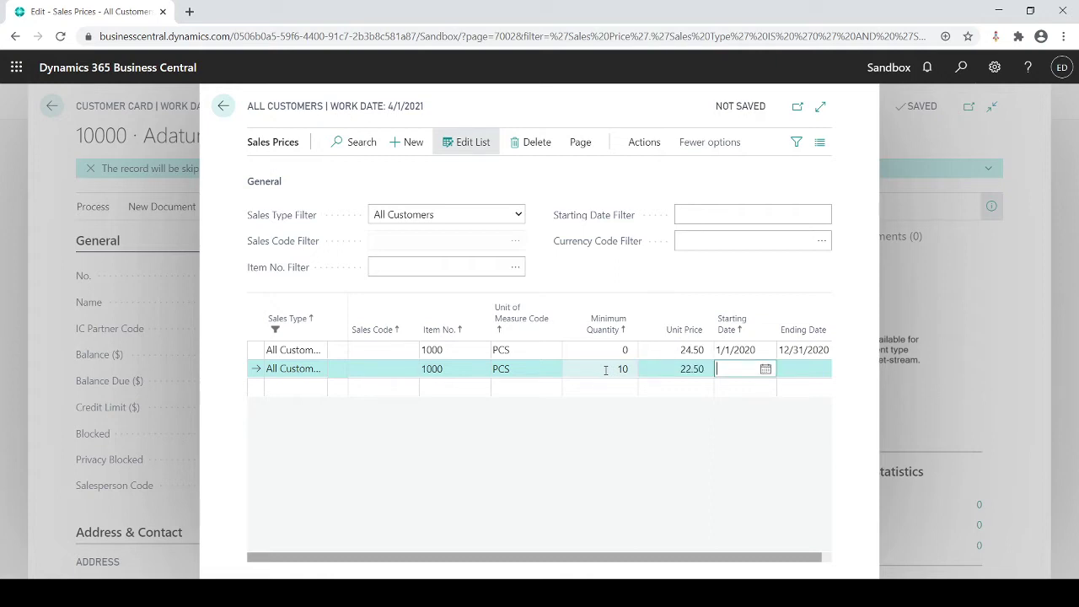
- Add a third price line for item 1000 in PCS with a minimum quantity of 25 and a unit price of 18.00
{"action": "left_click", "coordinate": [458, 386]}
{"action": "left_click", "coordinate": [476, 387]}
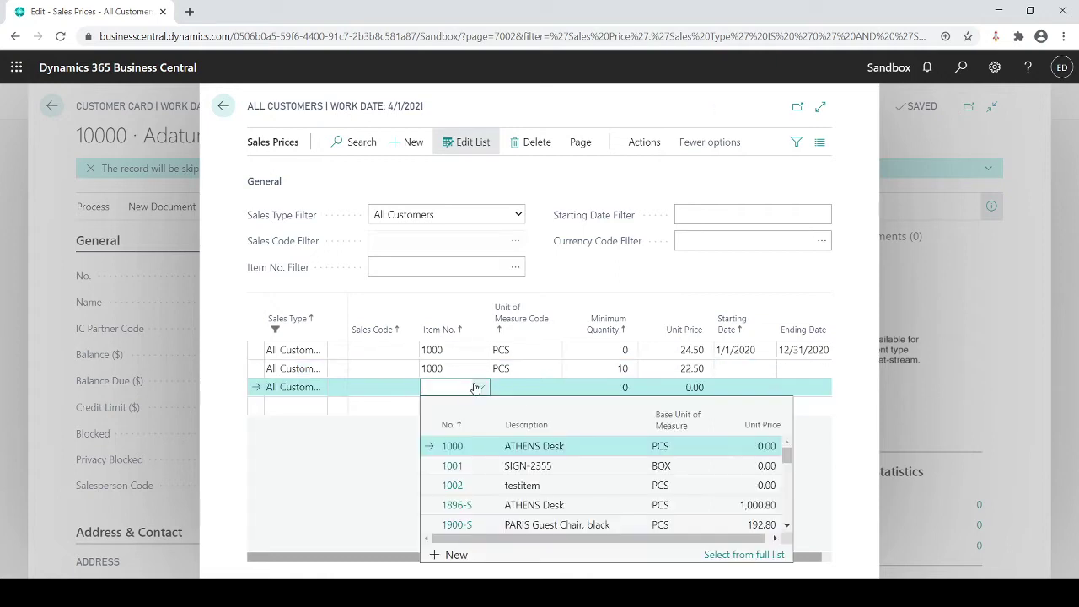
{"action": "left_click", "coordinate": [469, 446]}
{"action": "left_click", "coordinate": [511, 386]}
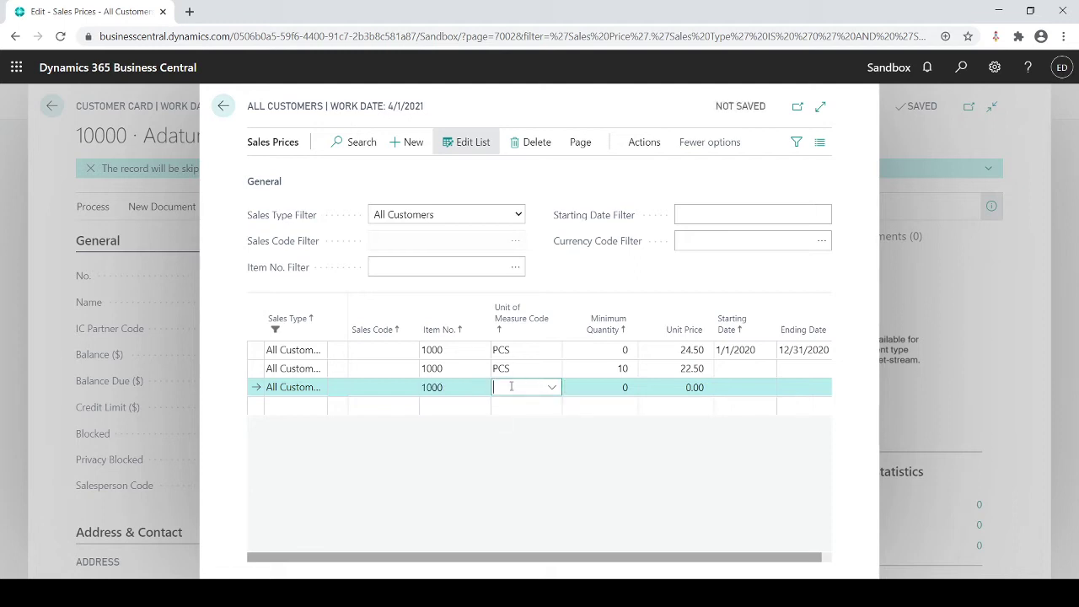
{"action": "type", "text": "pcs"}
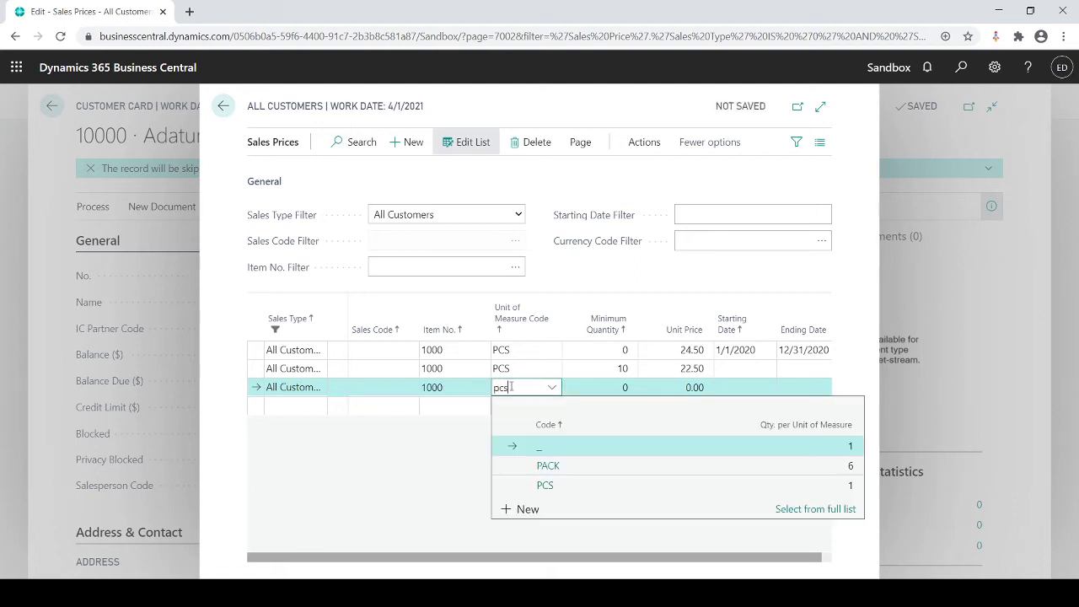
{"action": "key", "text": "Tab"}
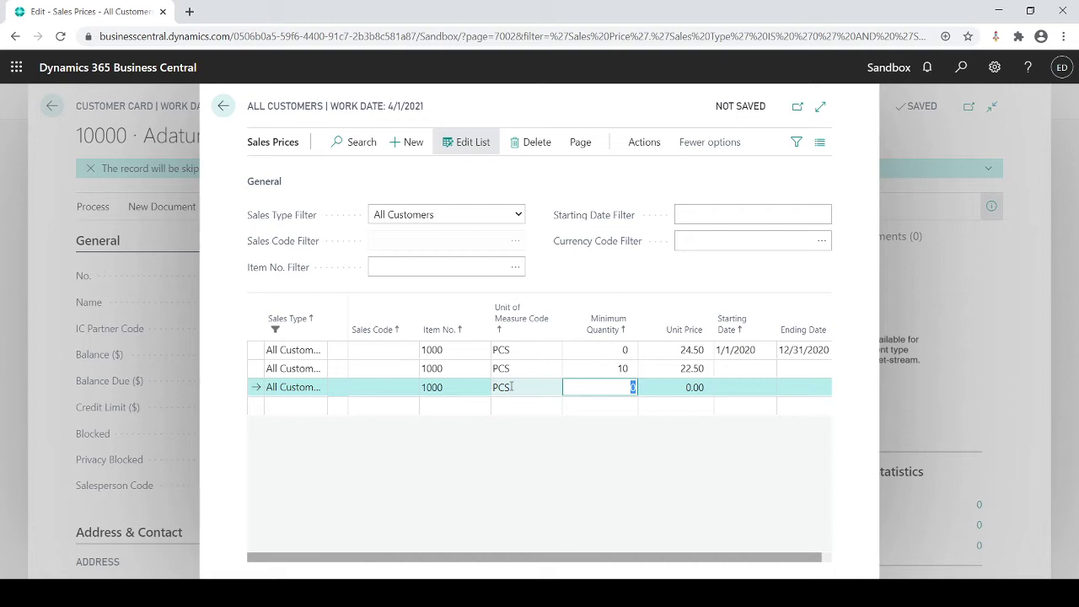
{"action": "type", "text": "25"}
{"action": "key", "text": "Tab"}
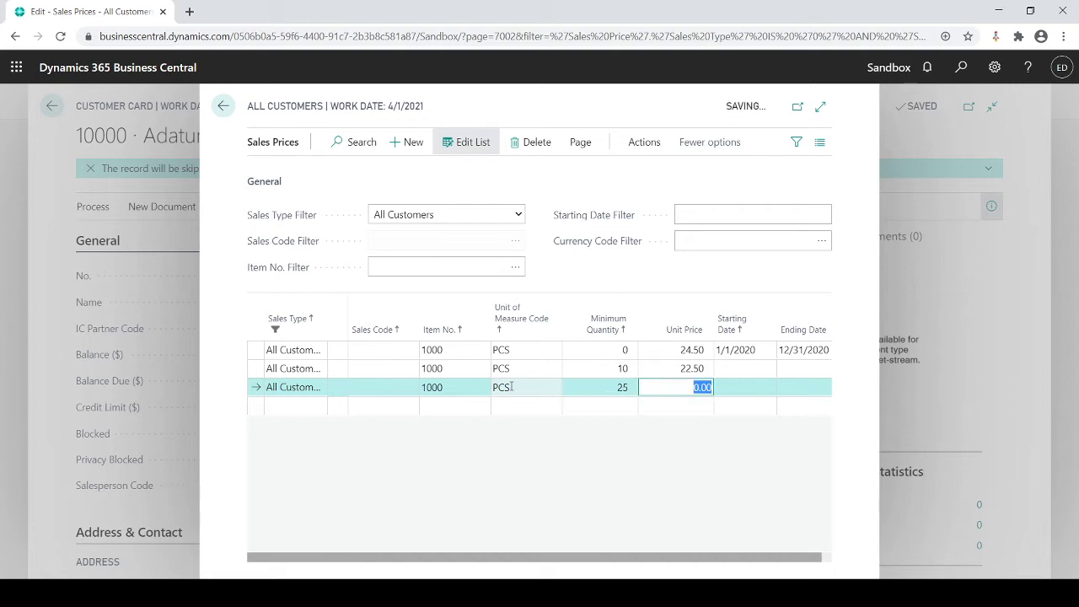
{"action": "type", "text": "18"}
{"action": "key", "text": "Tab"}
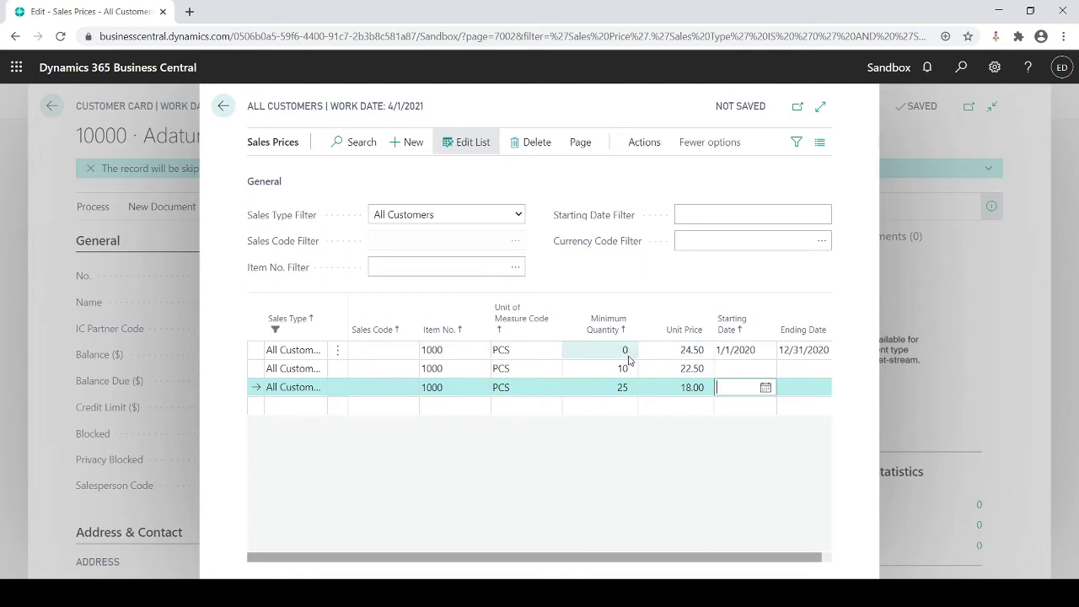
{"action": "left_click", "coordinate": [658, 352]}
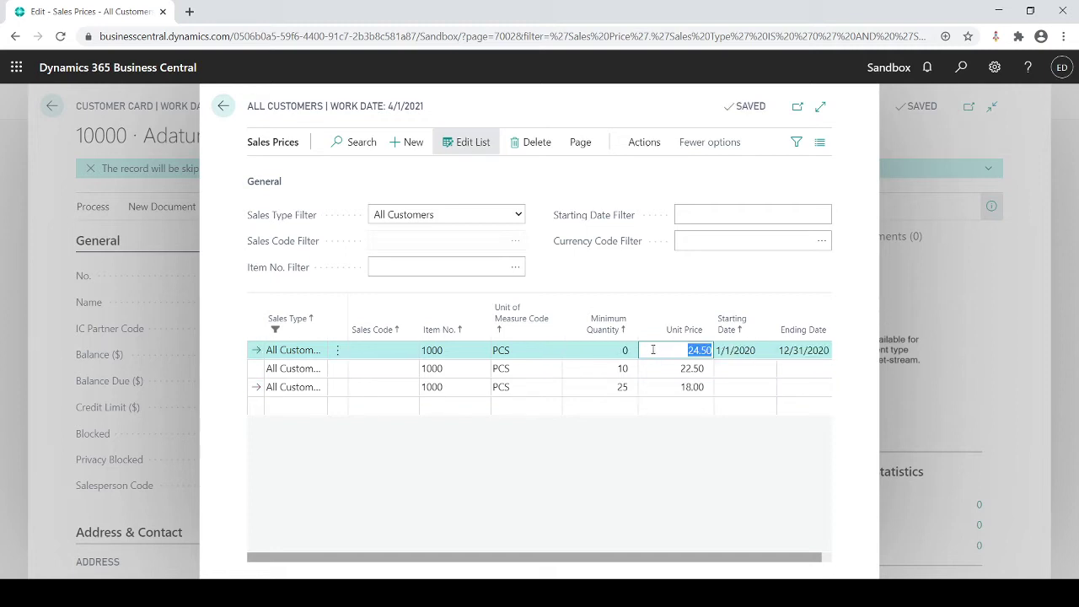
{"action": "left_click", "coordinate": [620, 372]}
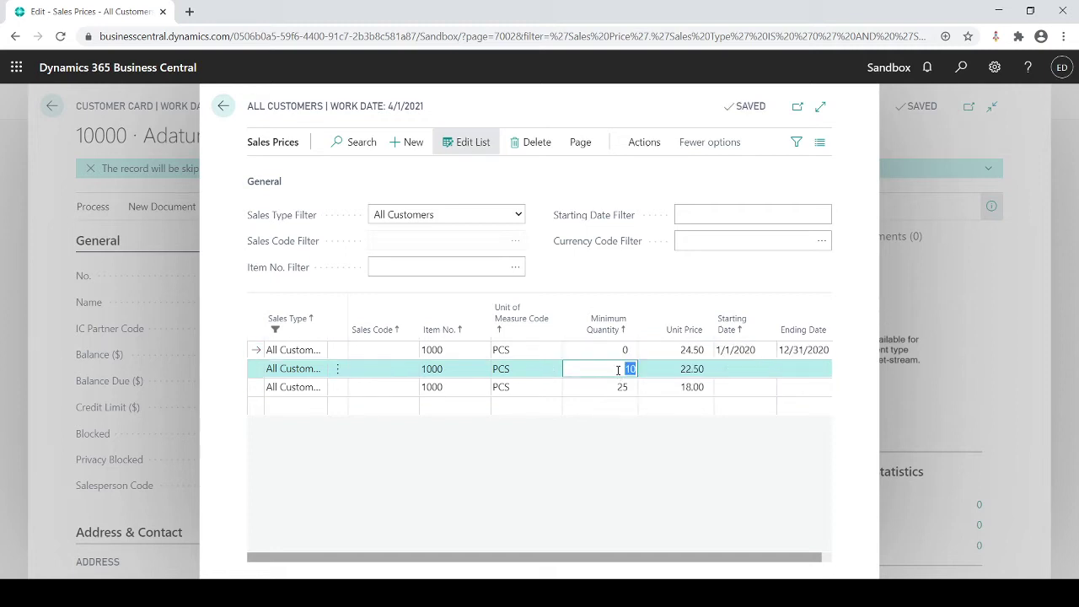
{"action": "left_click", "coordinate": [671, 370]}
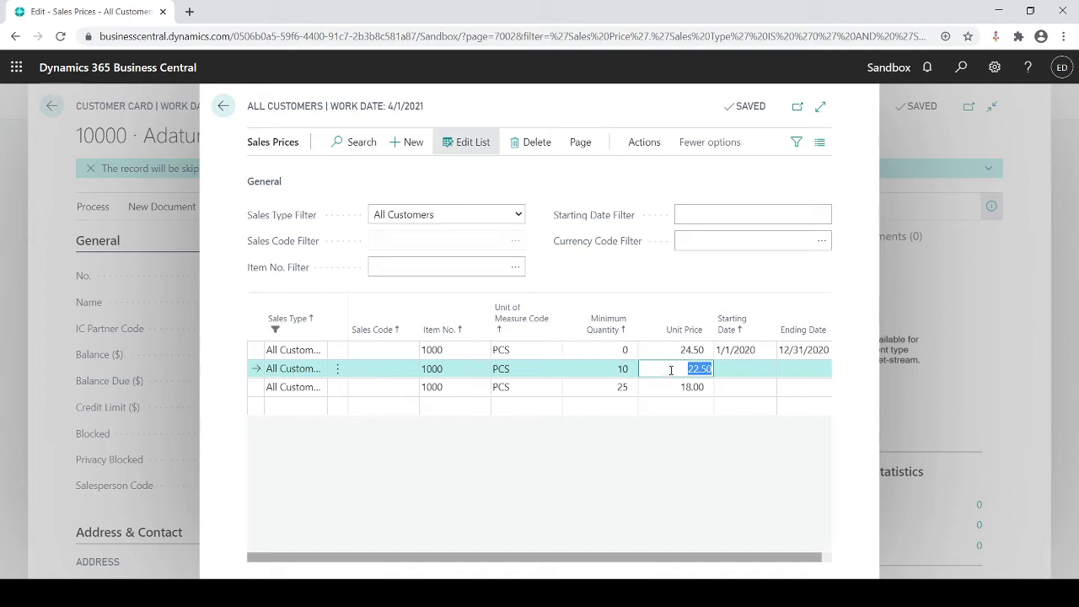
{"action": "left_click", "coordinate": [624, 388]}
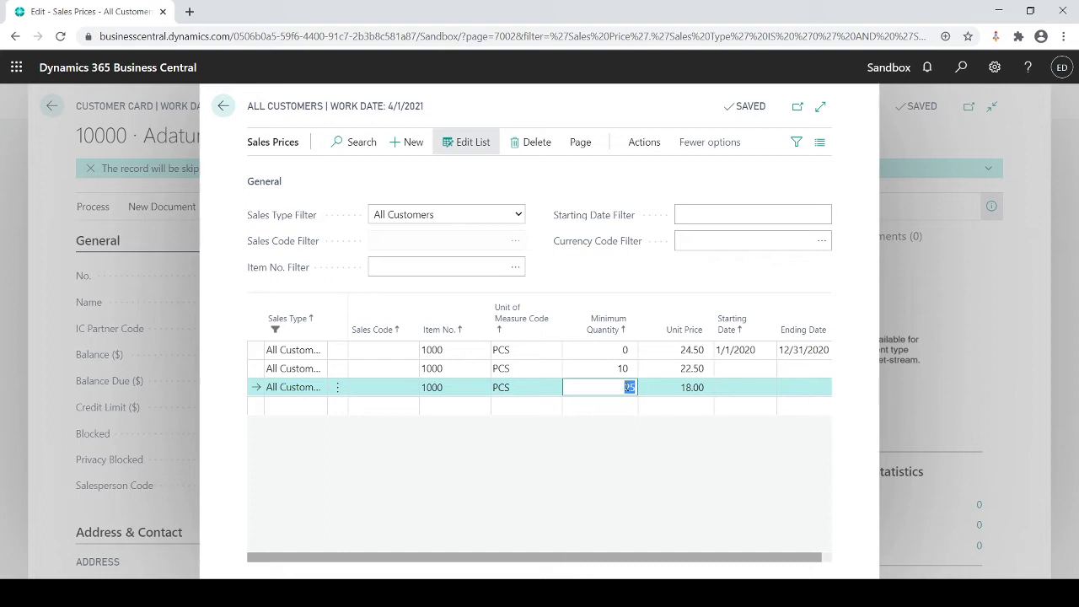
{"action": "left_click", "coordinate": [652, 385]}
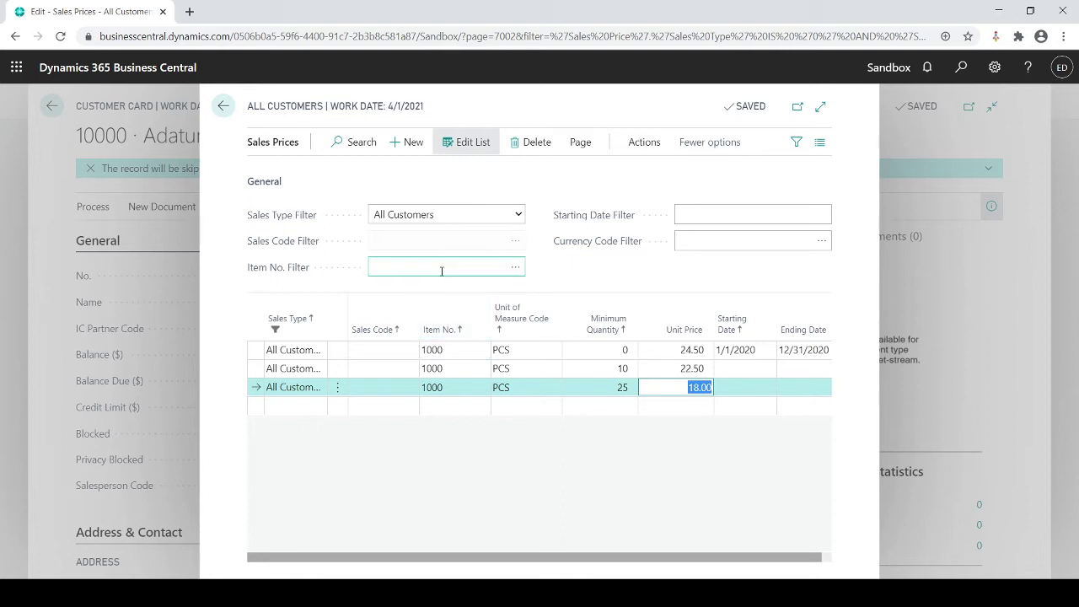
- Set the sales type filter of the sales prices to Customer Price Group
{"action": "left_click", "coordinate": [517, 217]}
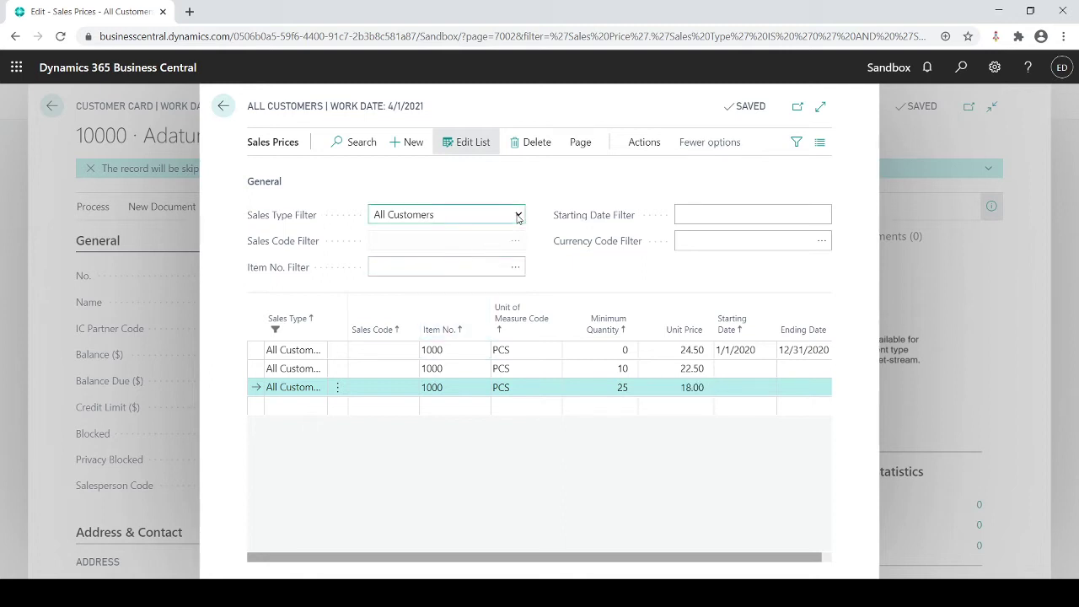
{"action": "left_click", "coordinate": [442, 251]}
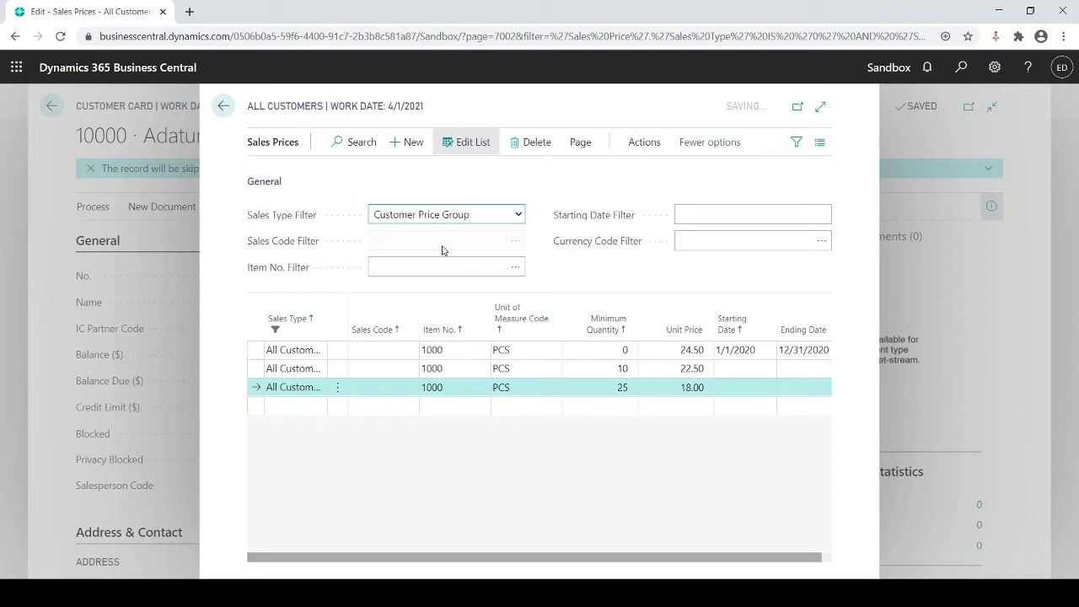
{"action": "left_click", "coordinate": [442, 246]}
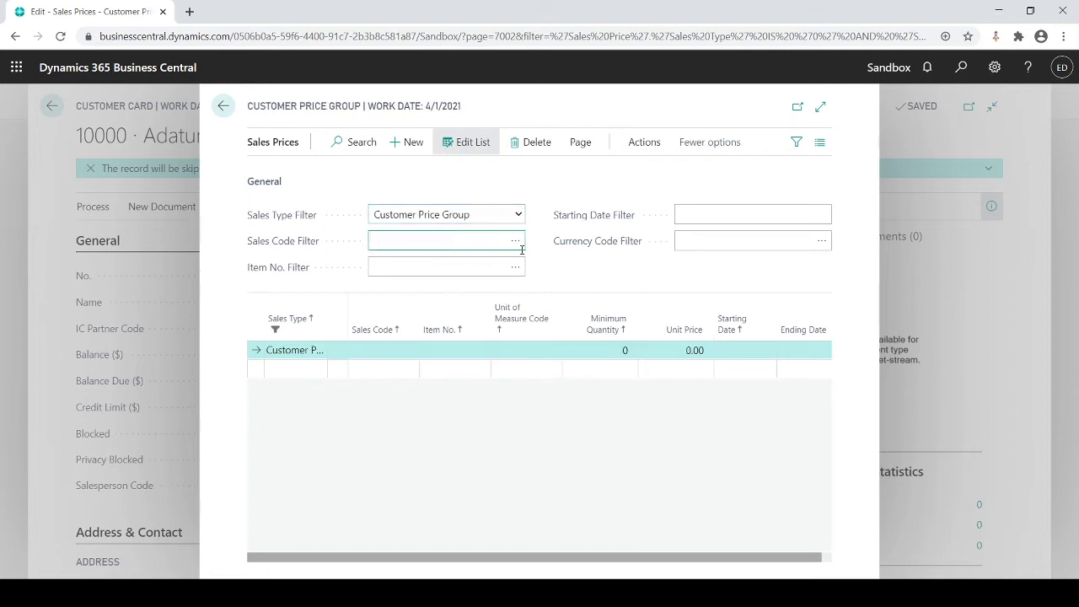
- Create customer price groups LEVEL 1 and LEVEL 2 from the sales code filter lookup and choose LEVEL 1 as the filter
{"action": "left_click", "coordinate": [515, 242]}
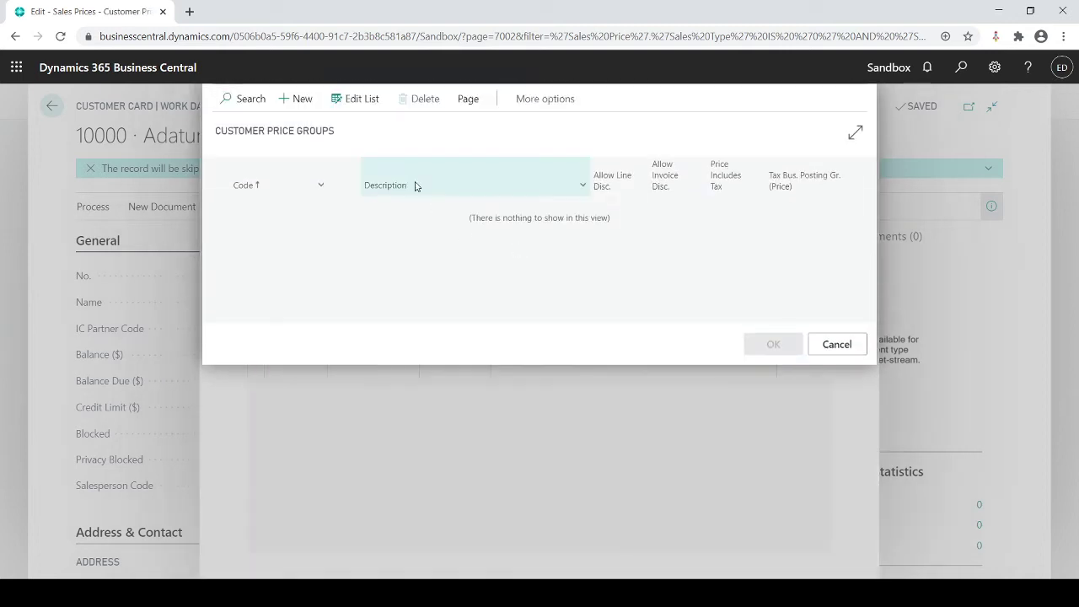
{"action": "left_click", "coordinate": [298, 98]}
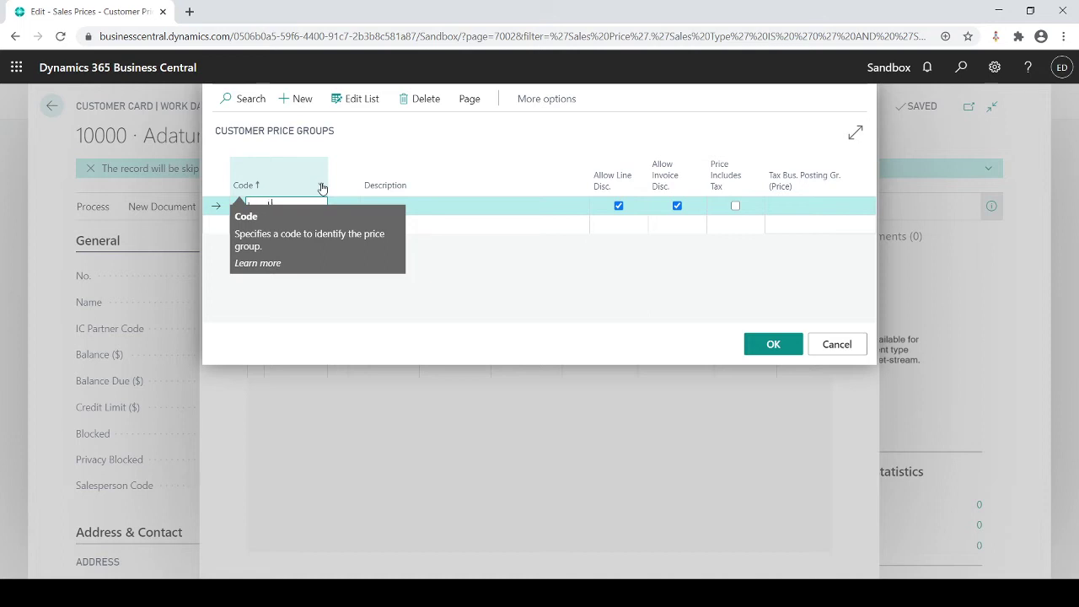
{"action": "key", "text": "Tab"}
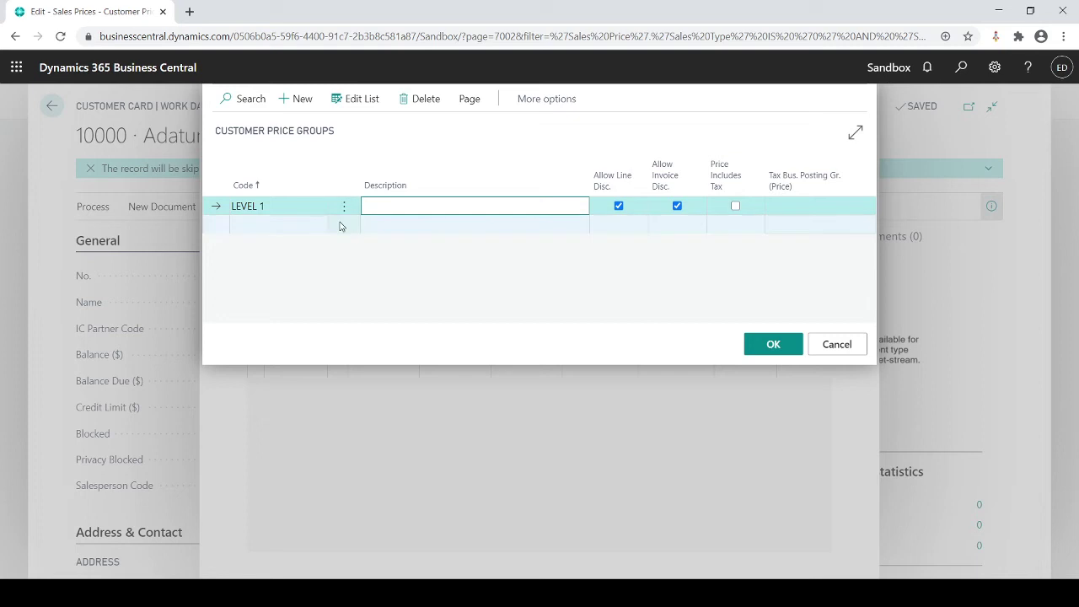
{"action": "left_click", "coordinate": [294, 223]}
{"action": "type", "text": "level"}
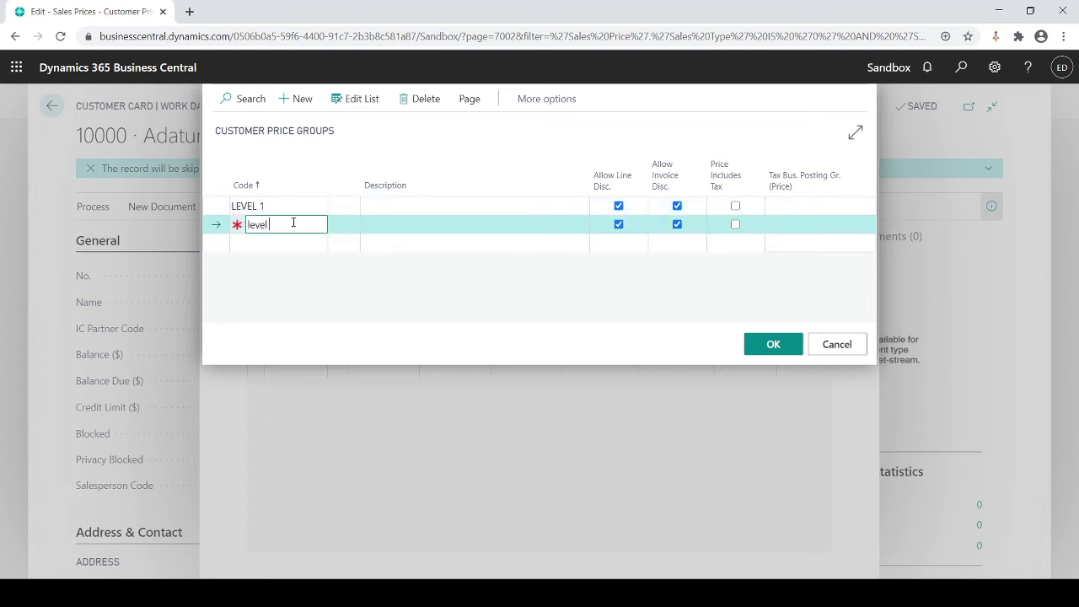
{"action": "type", "text": " 2"}
{"action": "key", "text": "Tab"}
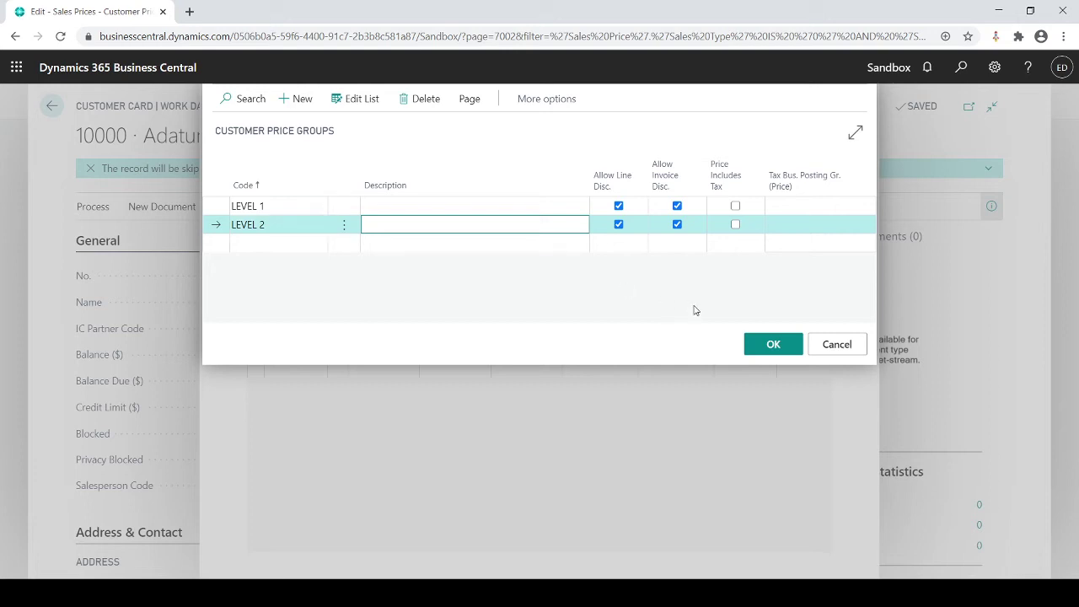
{"action": "left_click", "coordinate": [282, 209]}
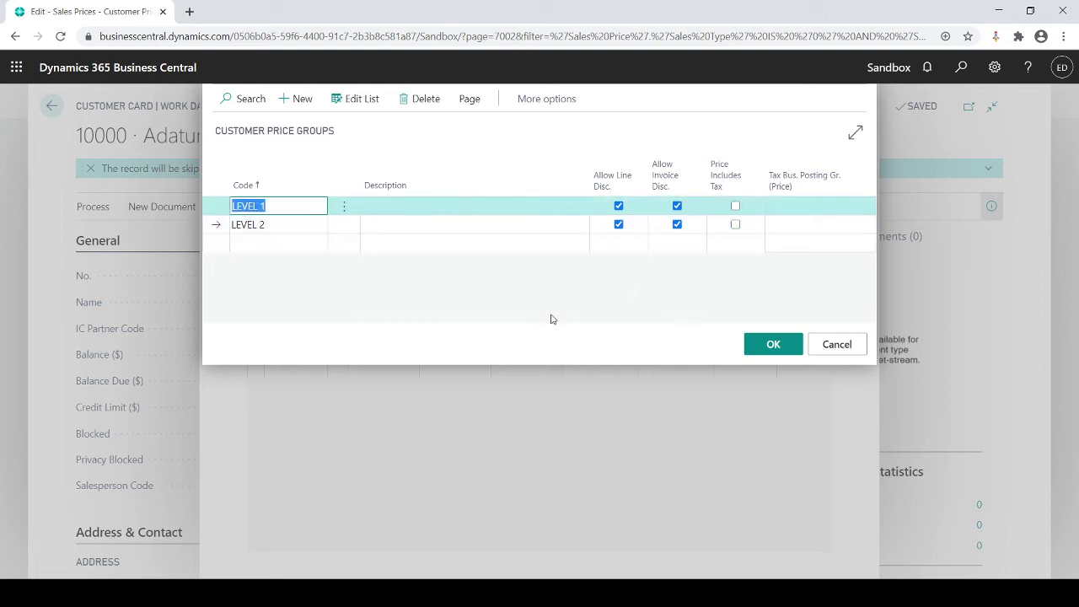
{"action": "left_click", "coordinate": [748, 347]}
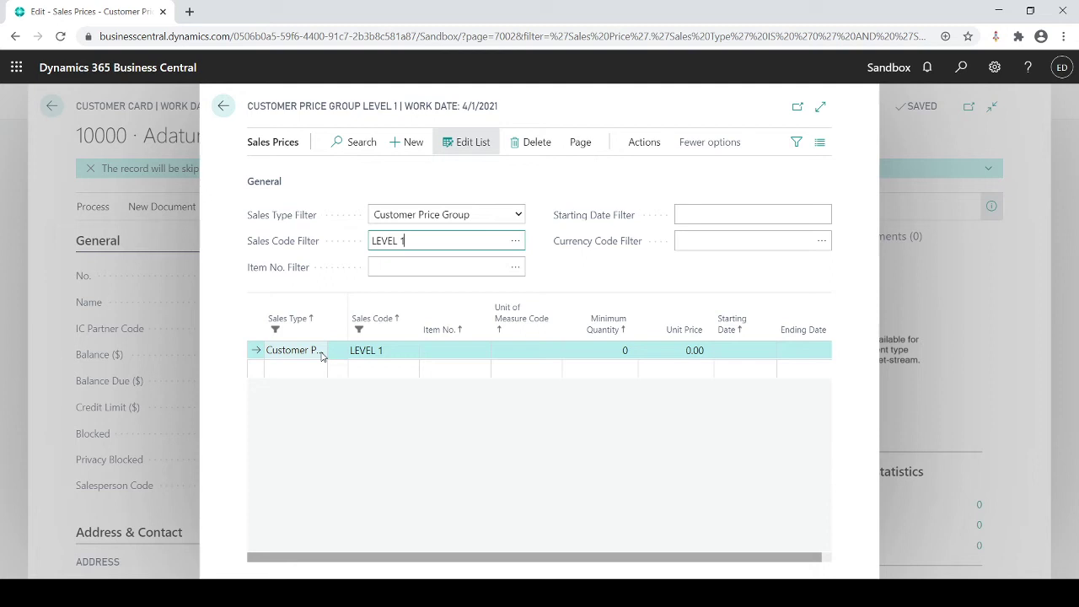
- Fill in the LEVEL 1 price line with item 1000, unit of measure PCS and a unit price of 20.00
{"action": "left_click", "coordinate": [458, 349]}
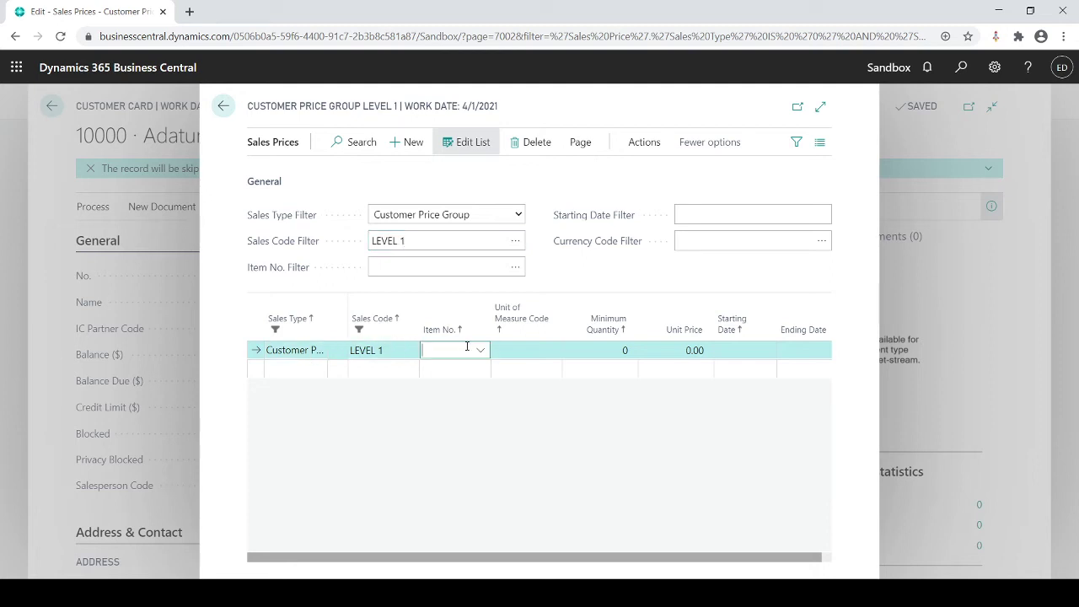
{"action": "key", "text": "Return"}
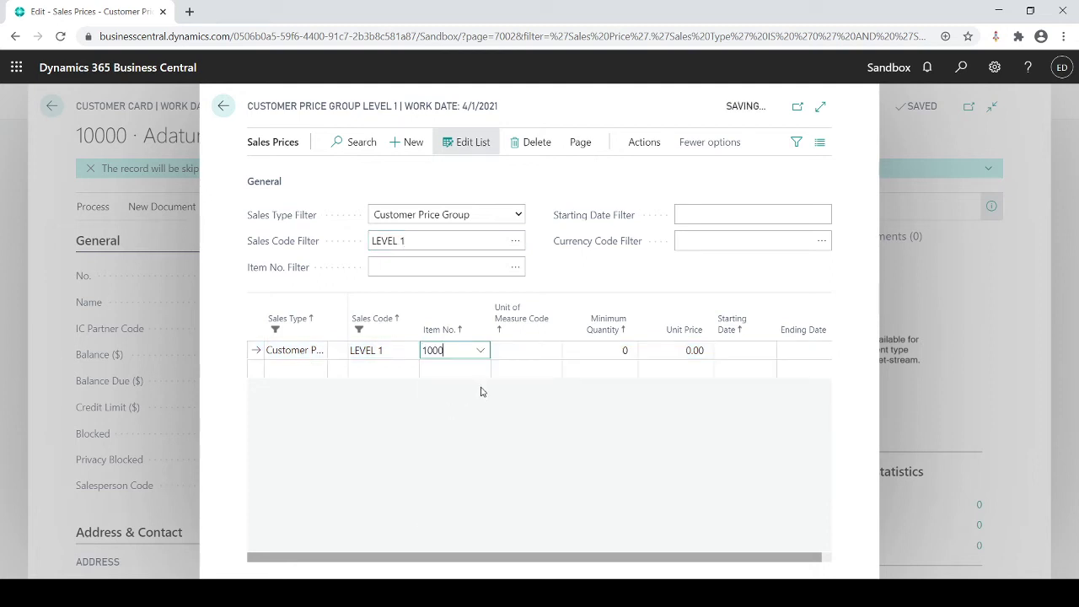
{"action": "left_click", "coordinate": [520, 352]}
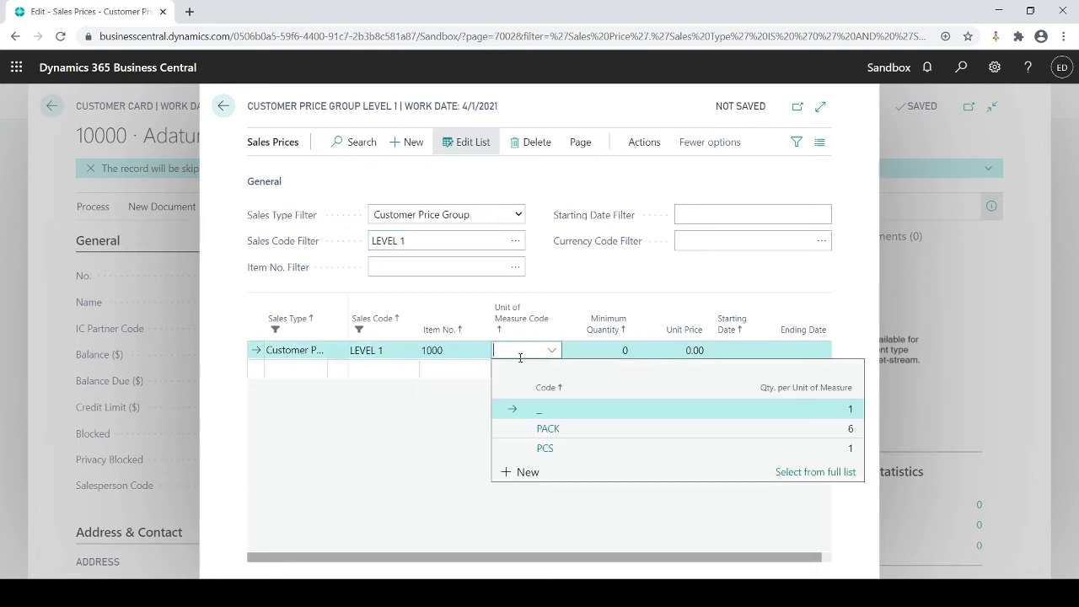
{"action": "left_click", "coordinate": [539, 445]}
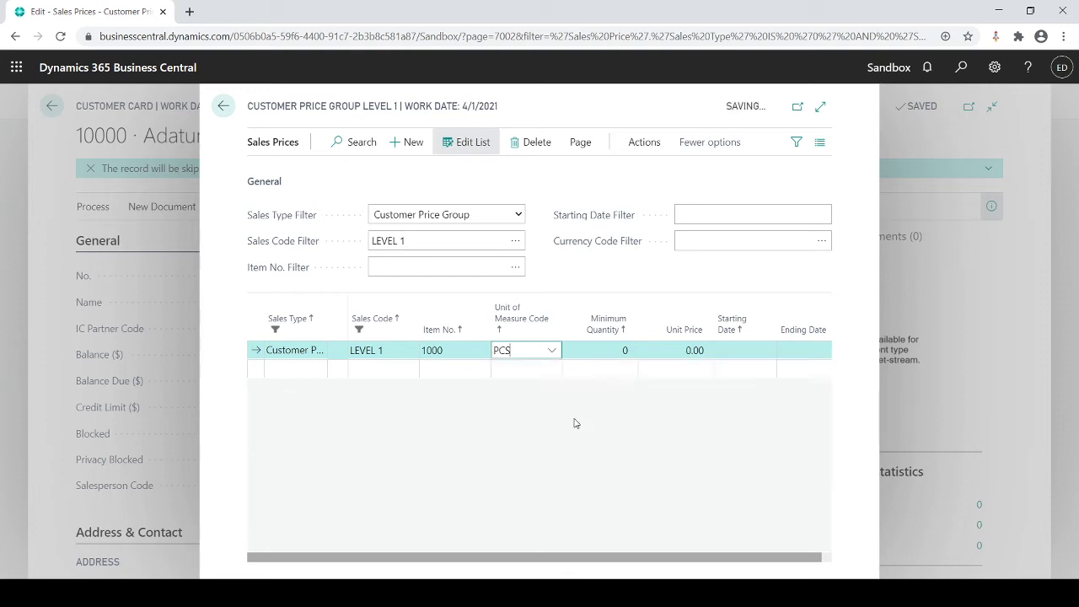
{"action": "left_click", "coordinate": [647, 349]}
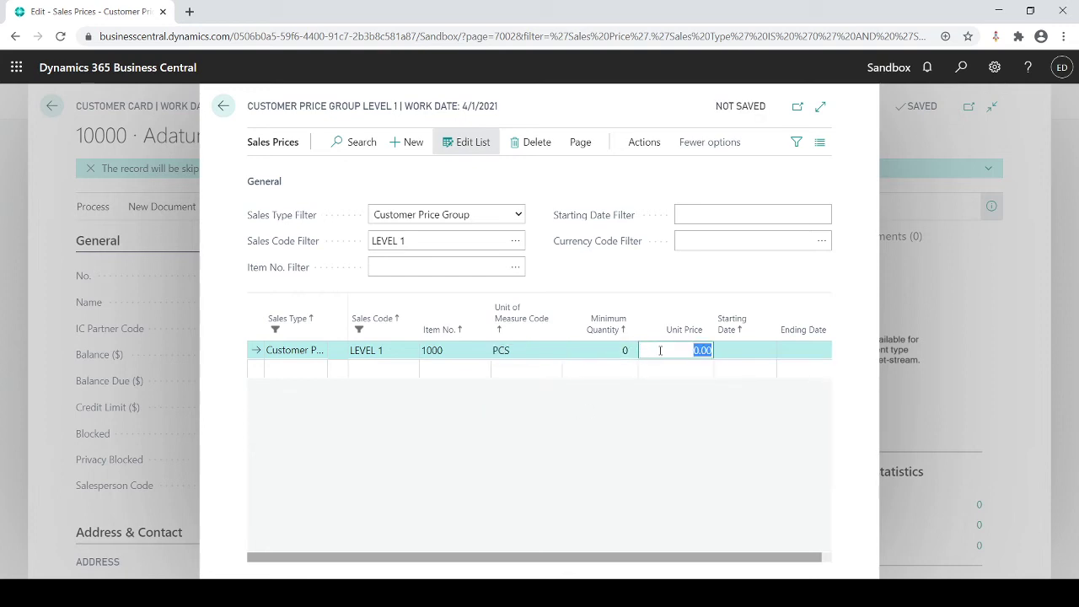
{"action": "type", "text": "20"}
{"action": "key", "text": "Tab"}
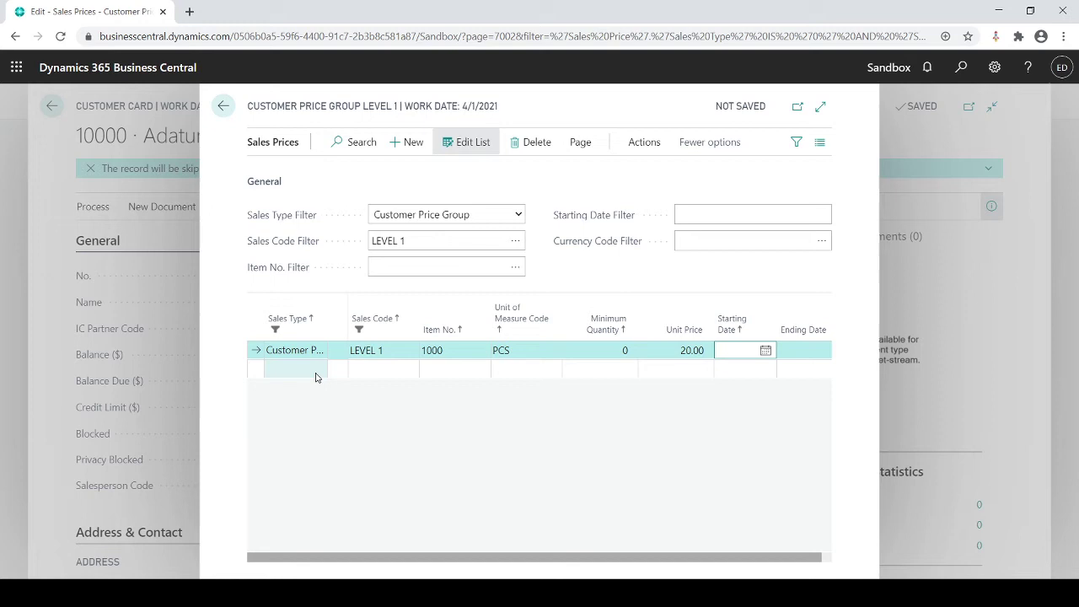
- Add a LEVEL 2 price line for item 1000 in PCS at 17.50 and close the sales prices
{"action": "left_click", "coordinate": [381, 377]}
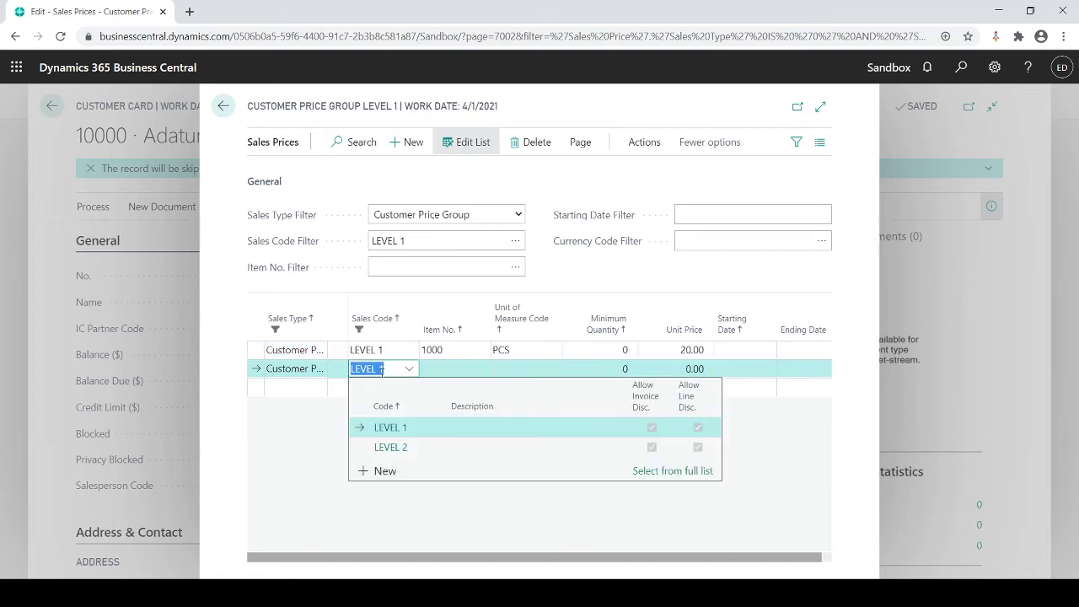
{"action": "left_click", "coordinate": [381, 447]}
{"action": "left_click", "coordinate": [450, 369]}
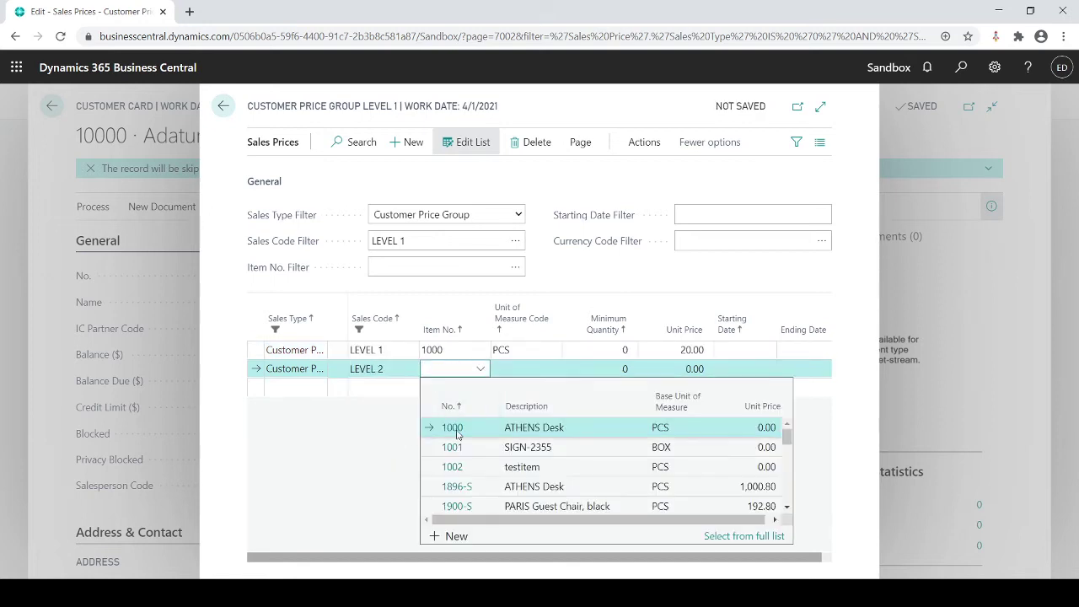
{"action": "left_click", "coordinate": [506, 417]}
{"action": "left_click", "coordinate": [524, 371]}
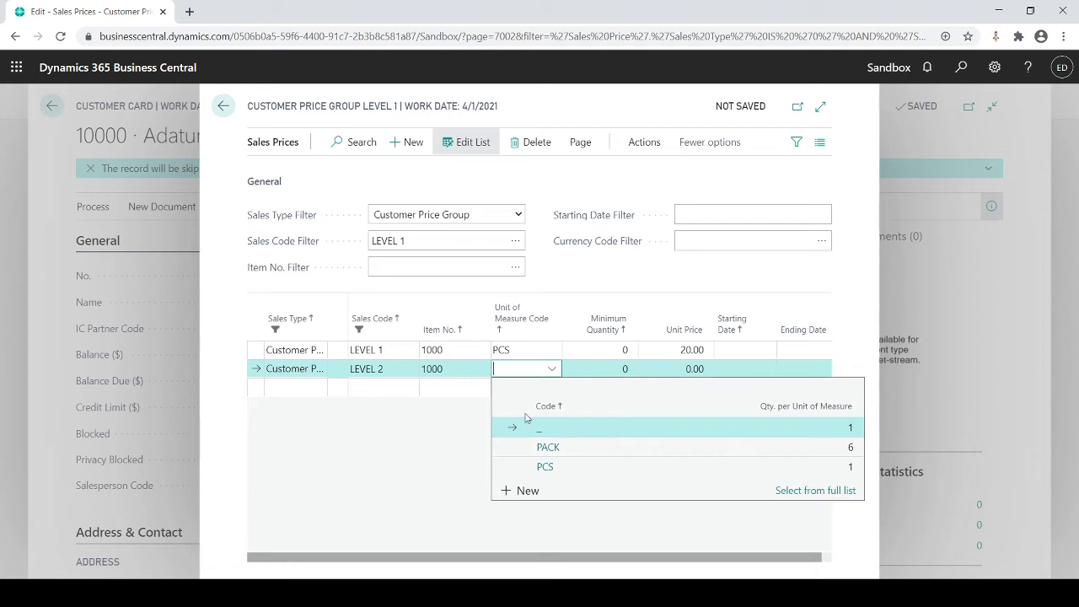
{"action": "left_click", "coordinate": [544, 467]}
{"action": "left_click", "coordinate": [666, 369]}
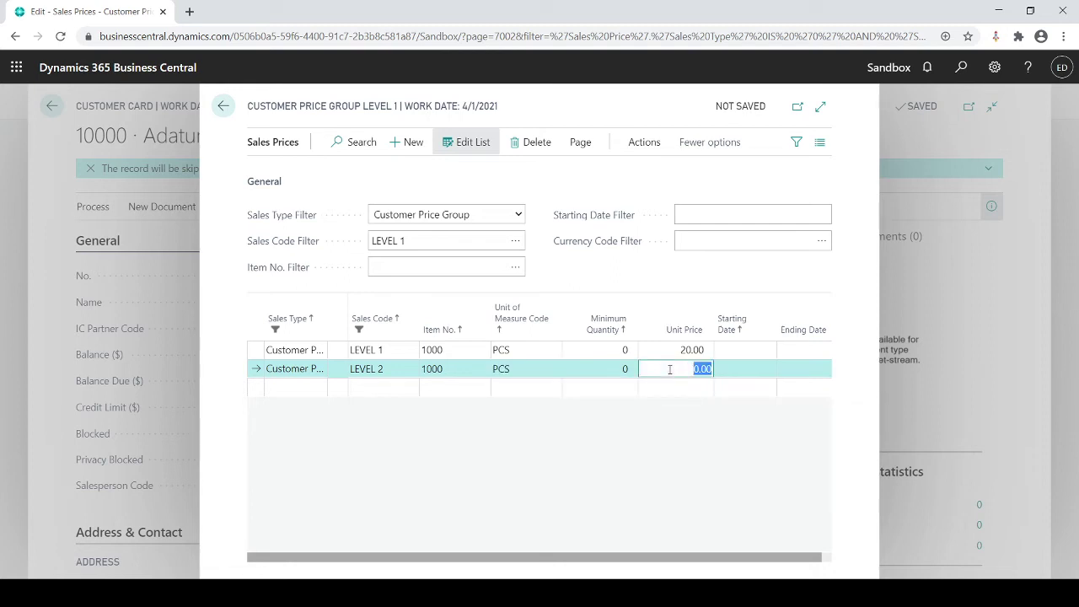
{"action": "type", "text": "17.5"}
{"action": "key", "text": "Tab"}
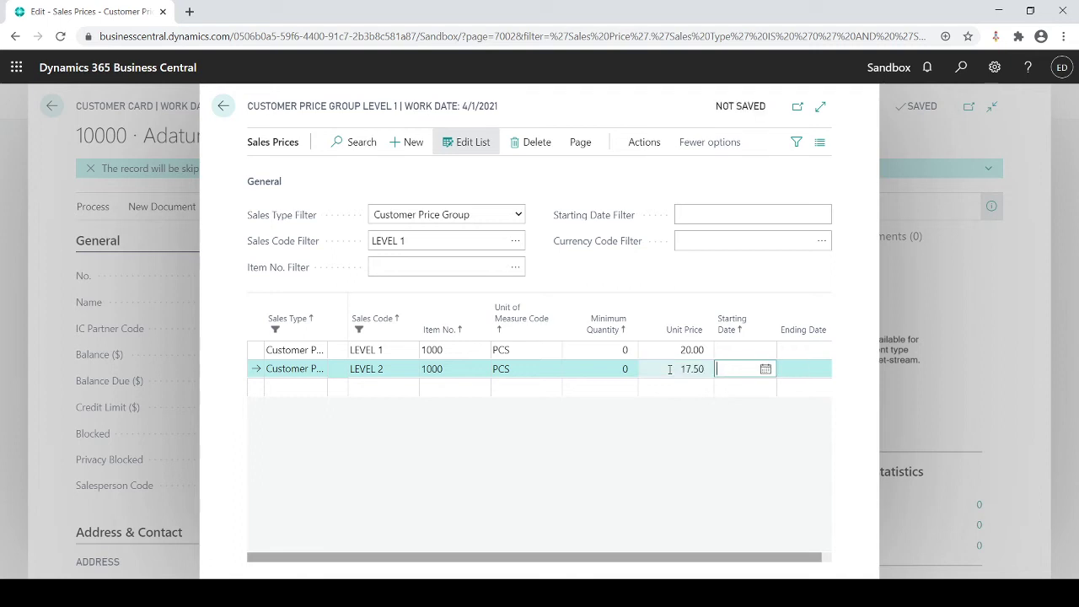
{"action": "left_click", "coordinate": [457, 268]}
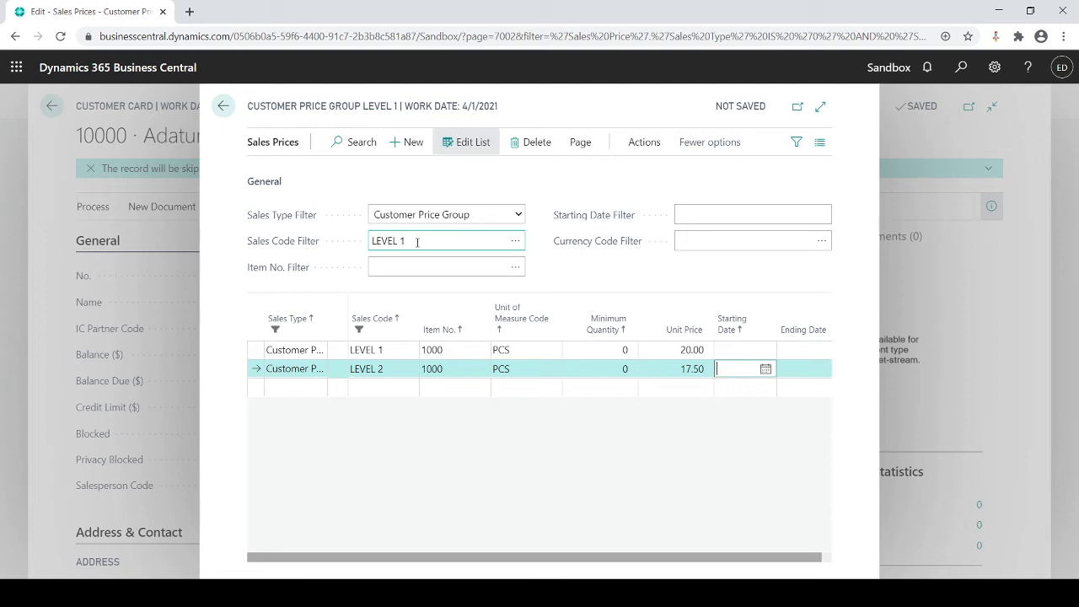
{"action": "key", "text": "Escape"}
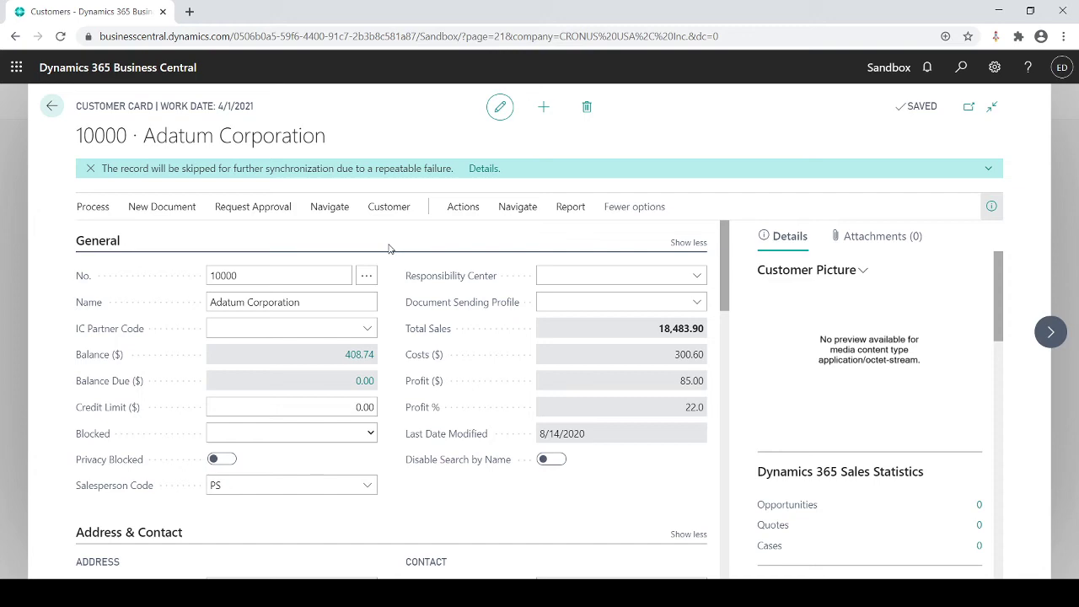
- Assign customer price group LEVEL 2 to Adatum Corporation in the invoicing details of its customer card
{"action": "scroll", "coordinate": [168, 253], "scroll_direction": "down", "scroll_amount": 3}
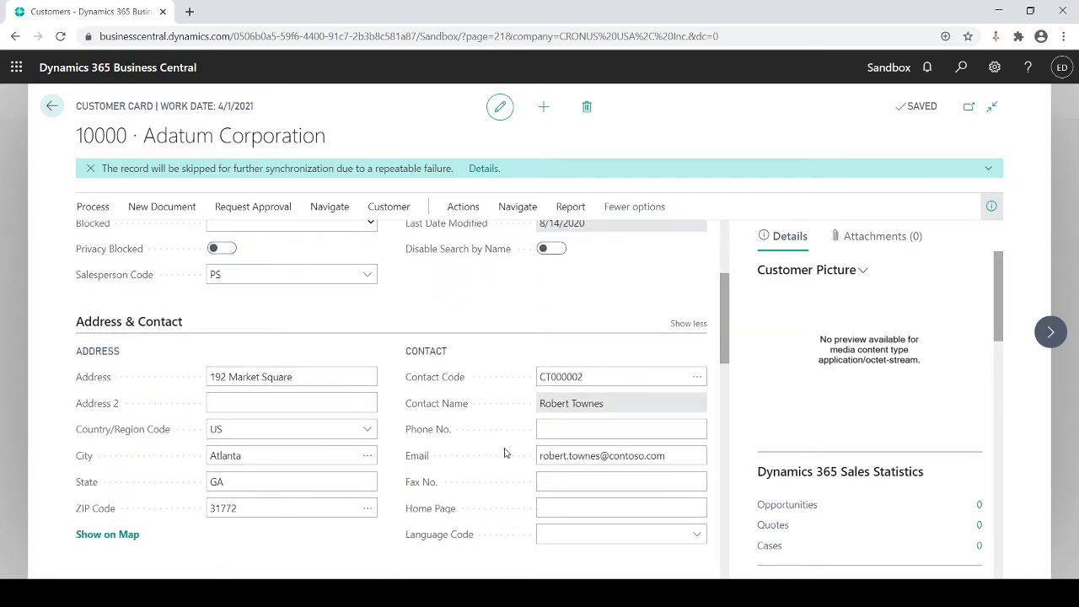
{"action": "scroll", "coordinate": [505, 454], "scroll_direction": "down", "scroll_amount": 5}
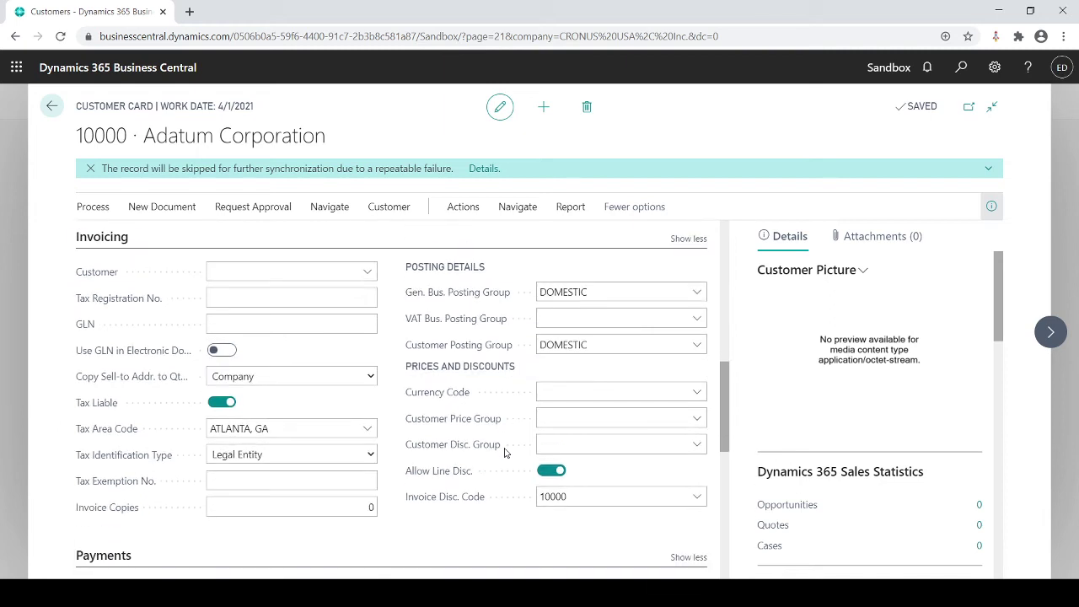
{"action": "left_click", "coordinate": [594, 417]}
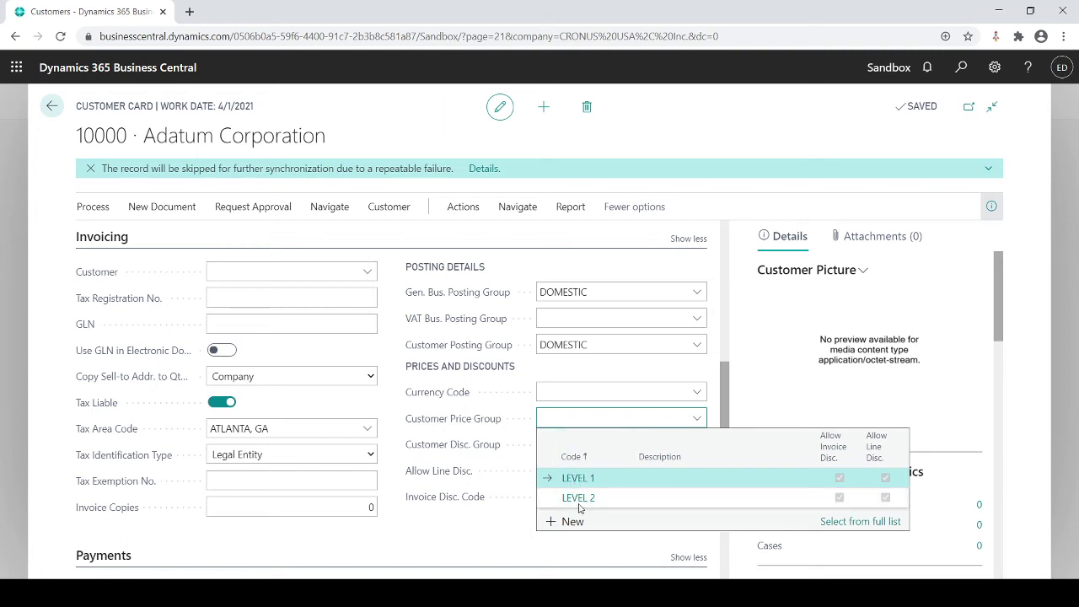
{"action": "left_click", "coordinate": [579, 499]}
{"action": "left_click", "coordinate": [577, 444]}
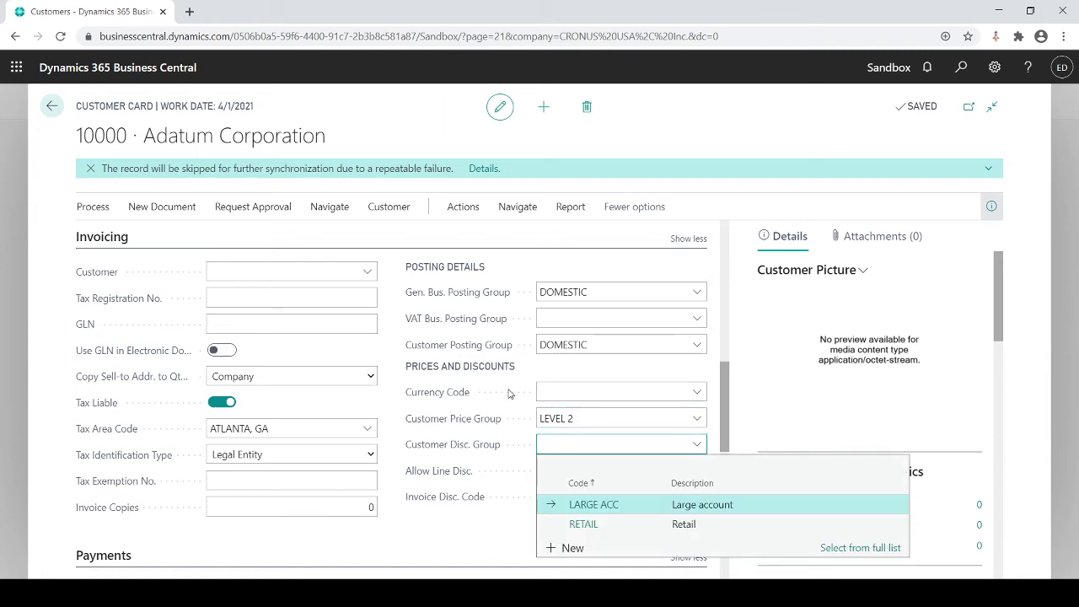
{"action": "left_click", "coordinate": [569, 417]}
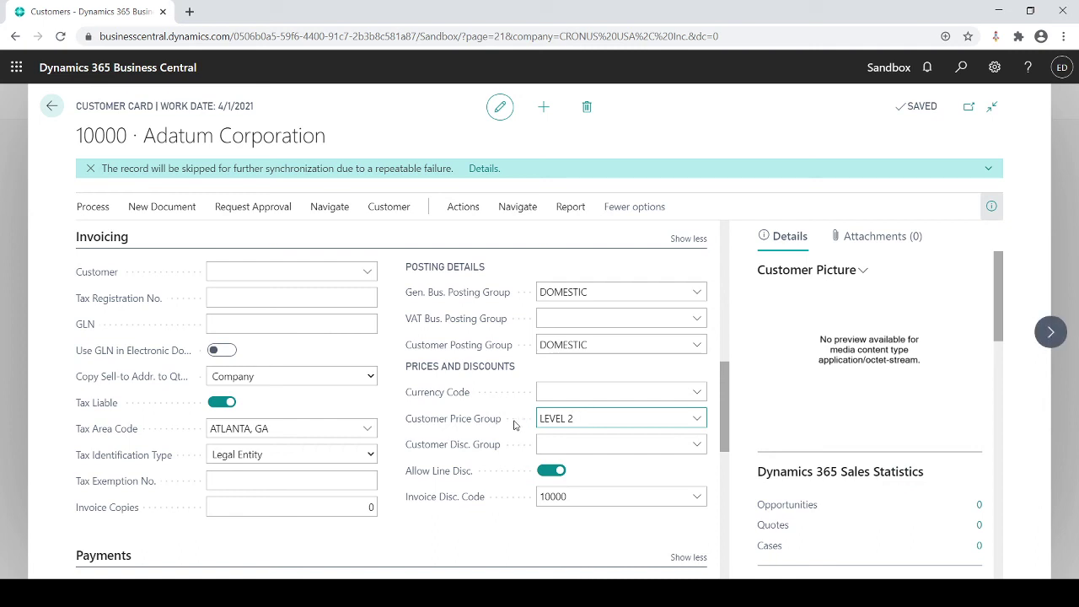
- Review the Customer Price Group sales prices for item 1000 from the customer card, checking the LEVEL 2 unit price, and return to the card
{"action": "left_click", "coordinate": [517, 210]}
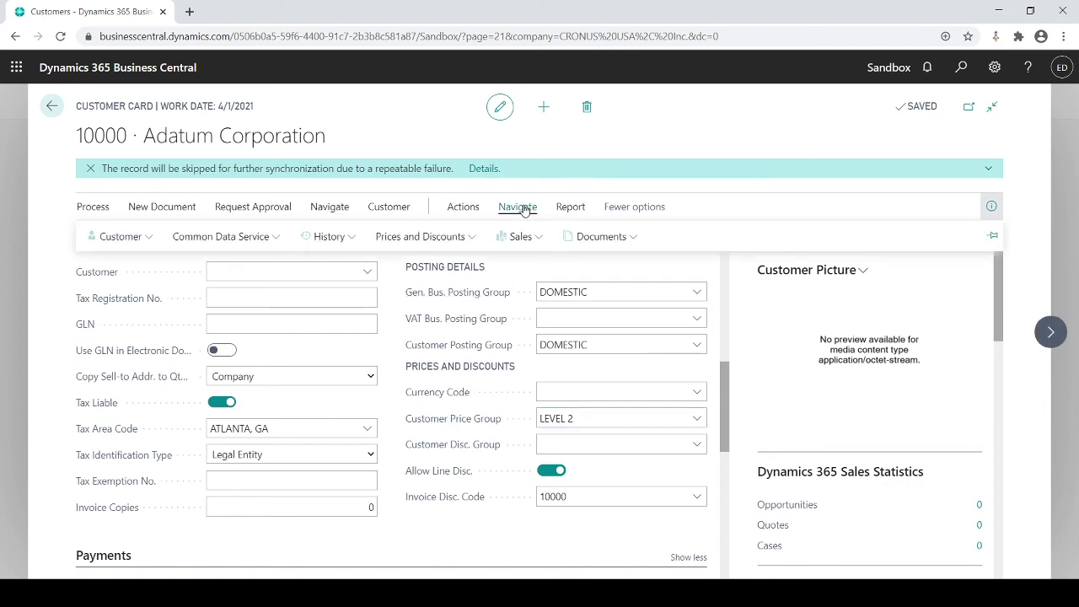
{"action": "left_click", "coordinate": [403, 235]}
{"action": "left_click", "coordinate": [392, 286]}
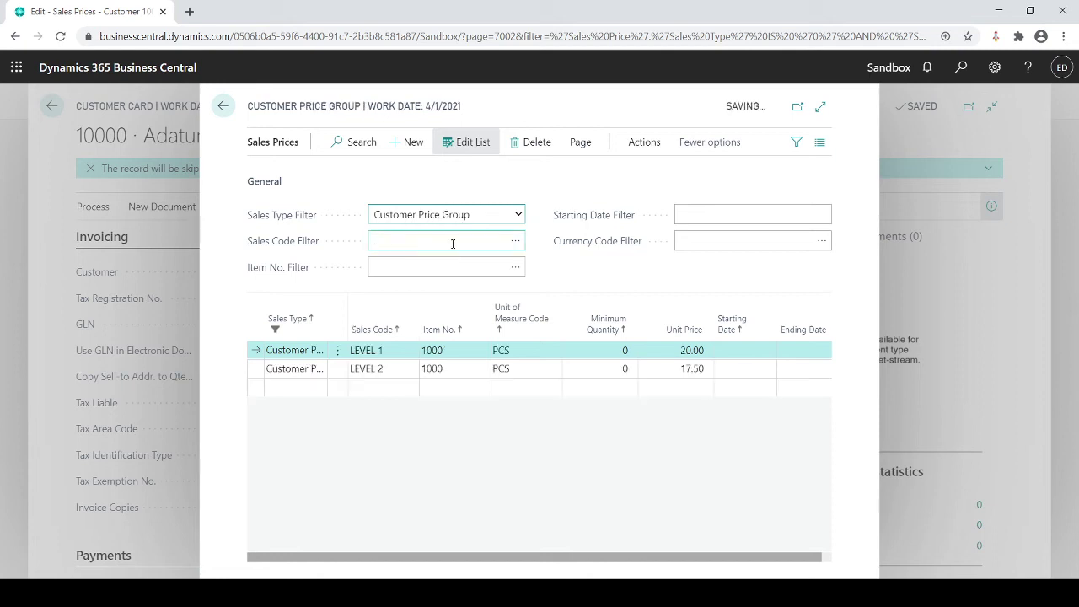
{"action": "left_click", "coordinate": [455, 242]}
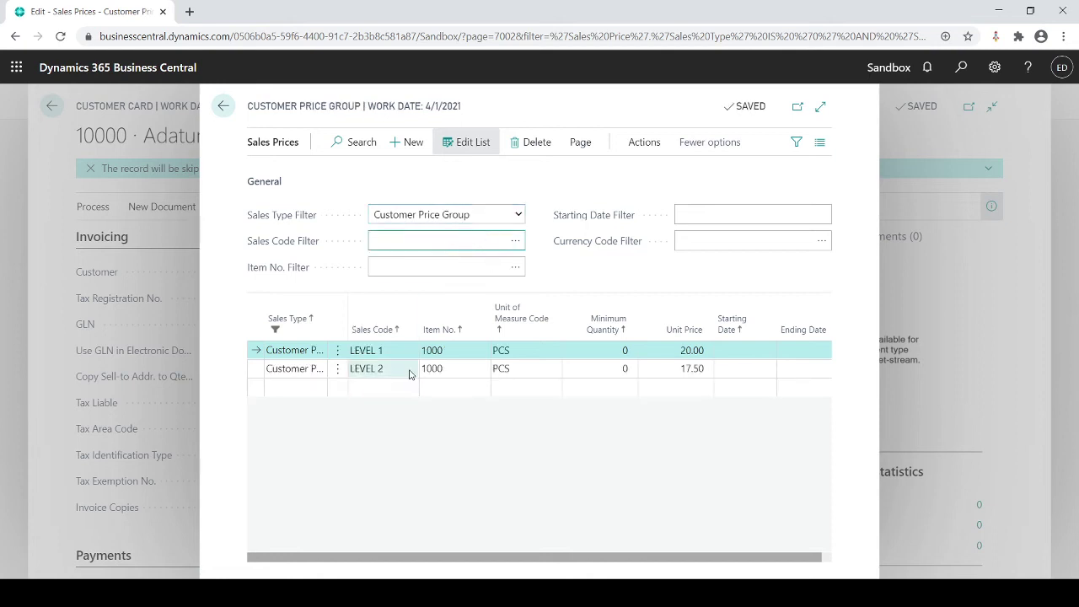
{"action": "left_click", "coordinate": [675, 369]}
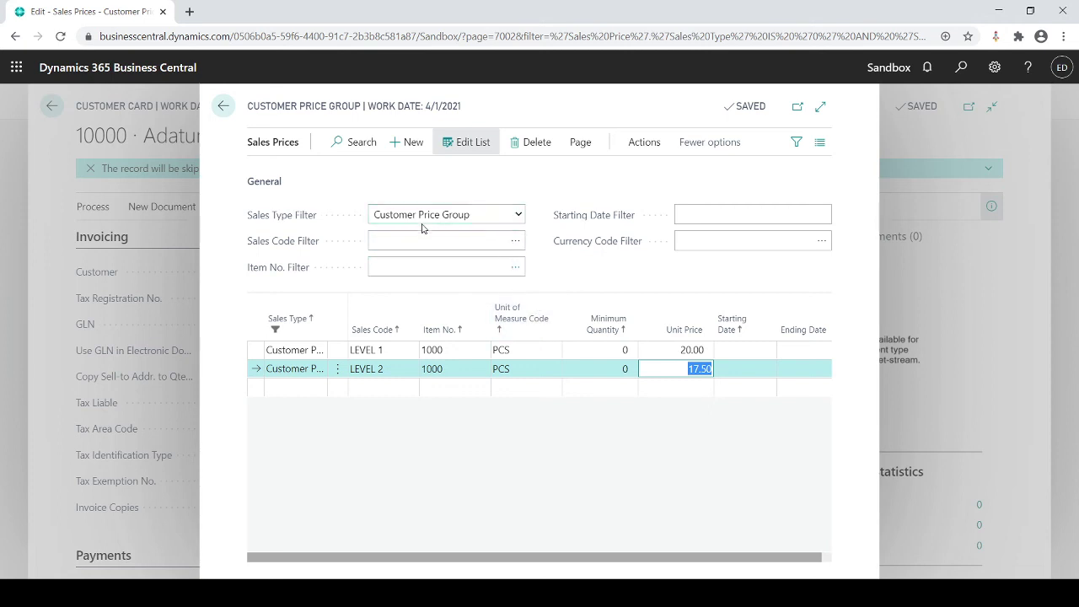
{"action": "left_click", "coordinate": [520, 216]}
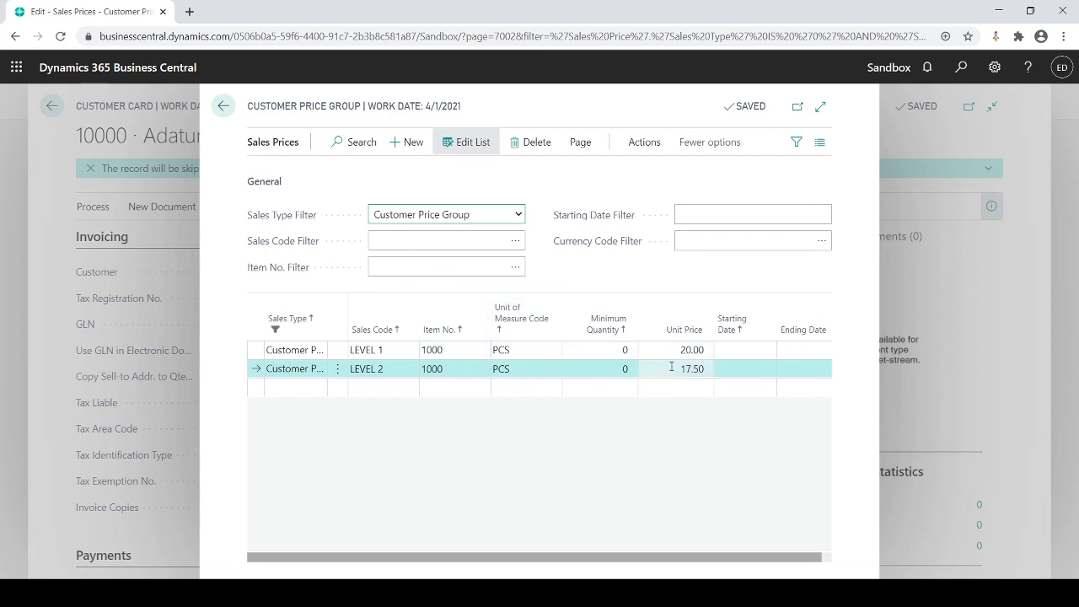
{"action": "left_click", "coordinate": [672, 366]}
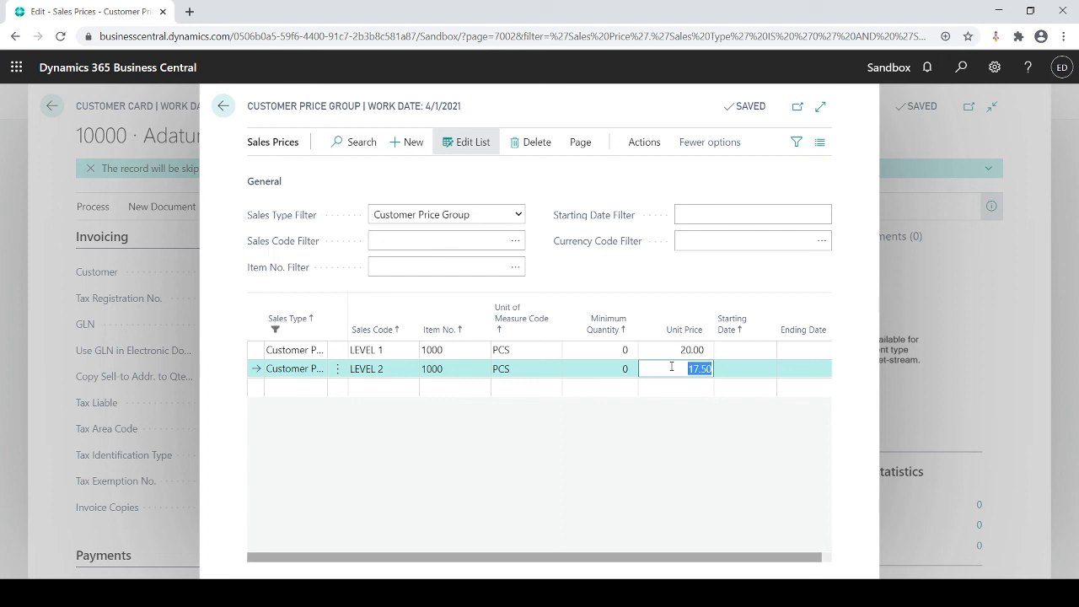
{"action": "key", "text": "Escape"}
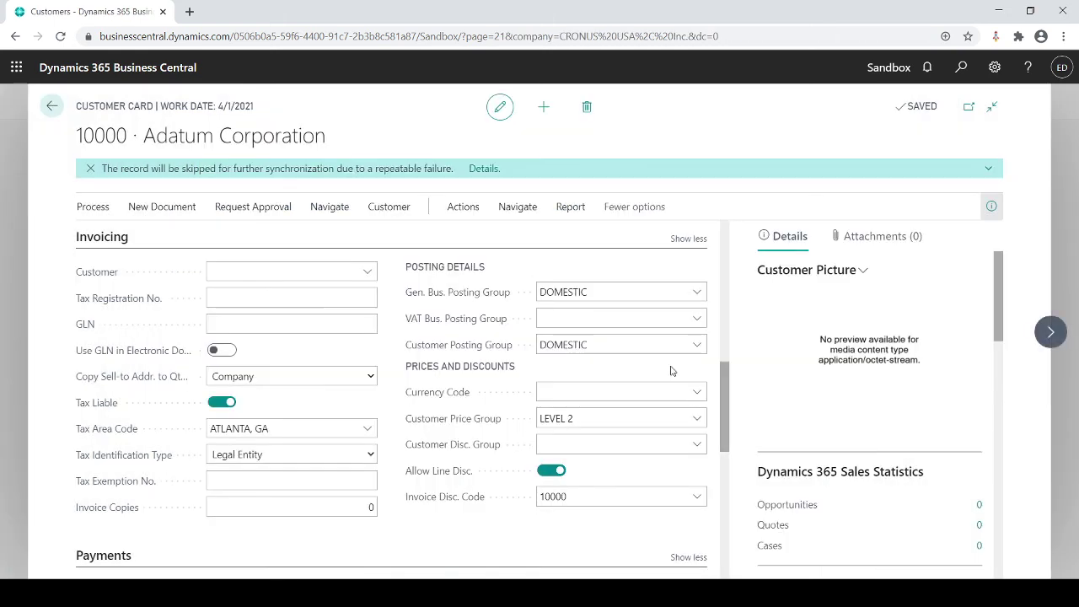